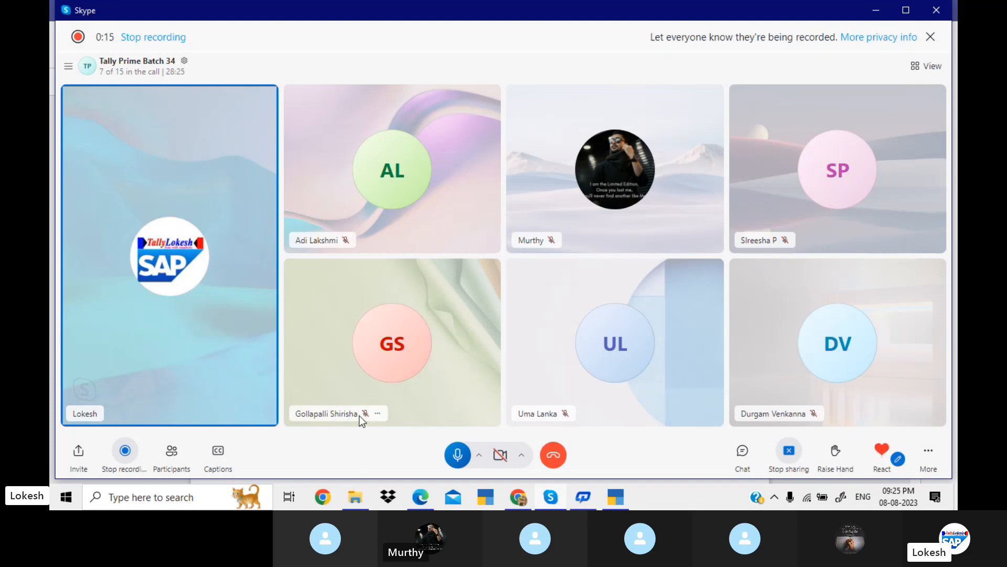
Open the first order PDF in the desktop's ORDERS DATA > AMAZON ORDERS > August Orders folder and review its shipping label and invoice.
{"action": "left_click", "coordinate": [362, 503]}
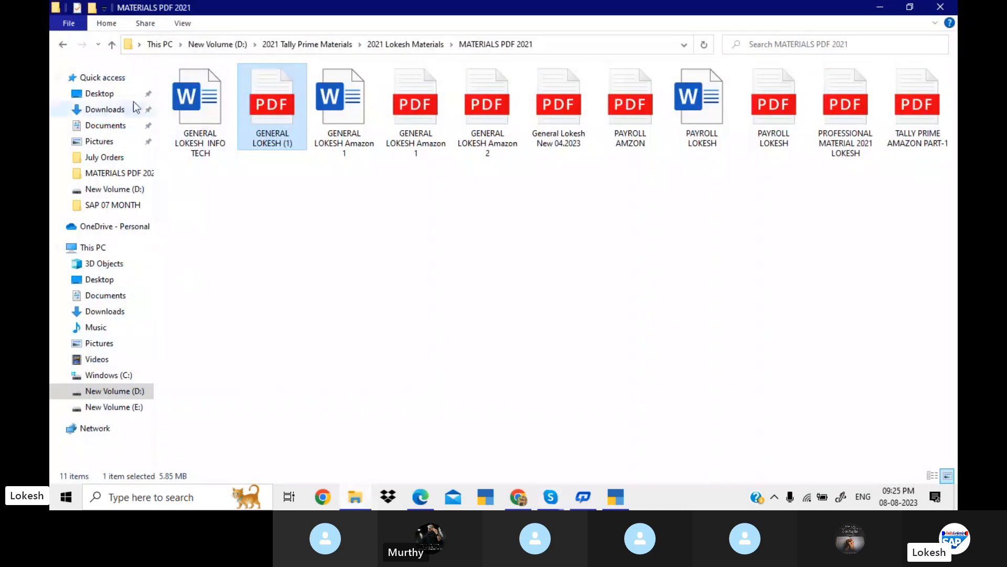
{"action": "left_click", "coordinate": [116, 96]}
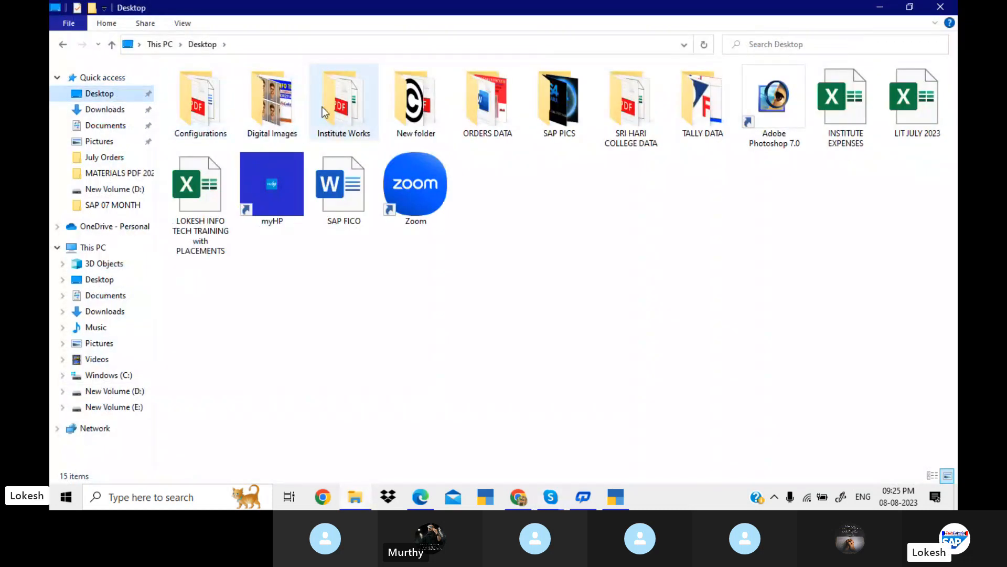
{"action": "double_click", "coordinate": [486, 118]}
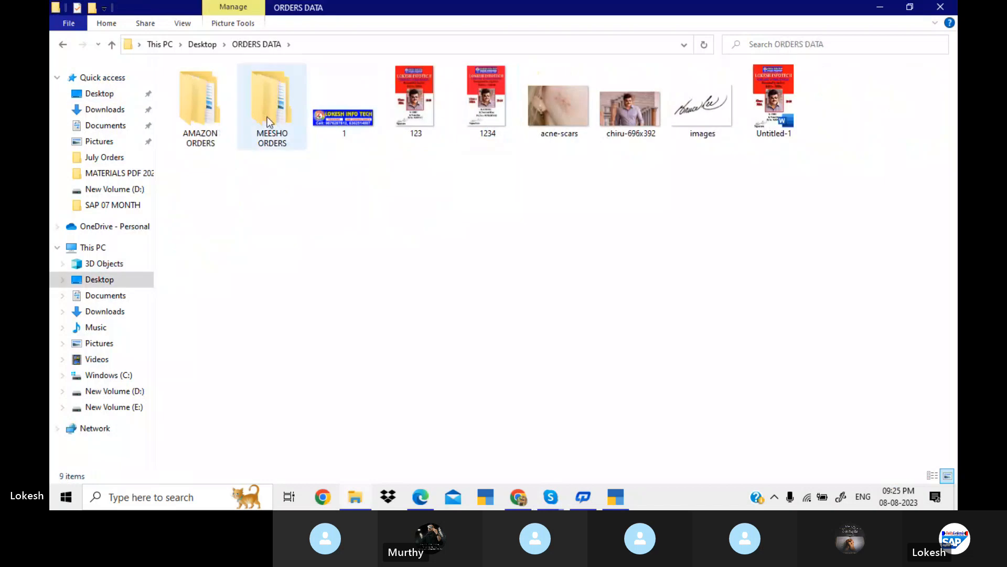
{"action": "double_click", "coordinate": [218, 122]}
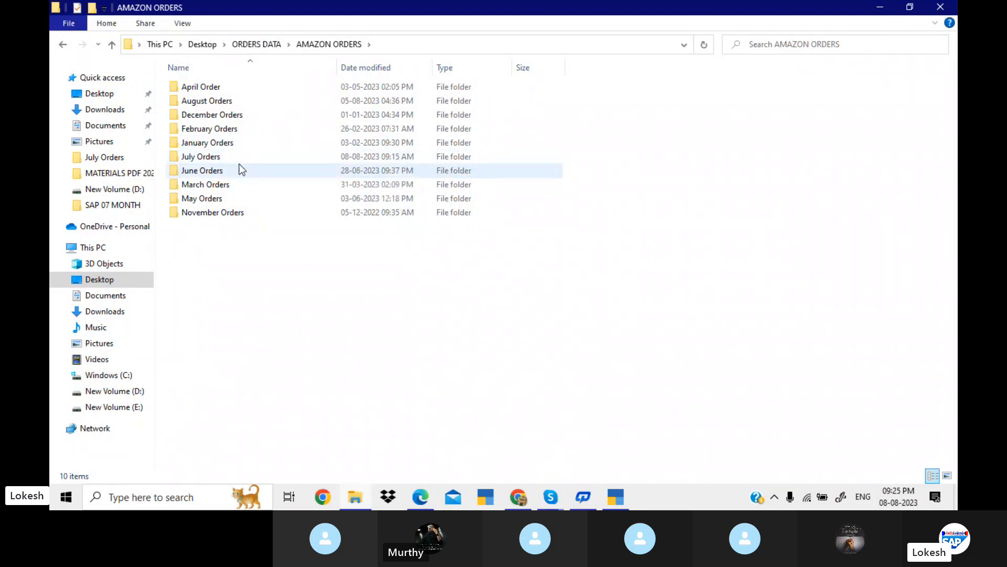
{"action": "double_click", "coordinate": [233, 101]}
{"action": "double_click", "coordinate": [235, 89]}
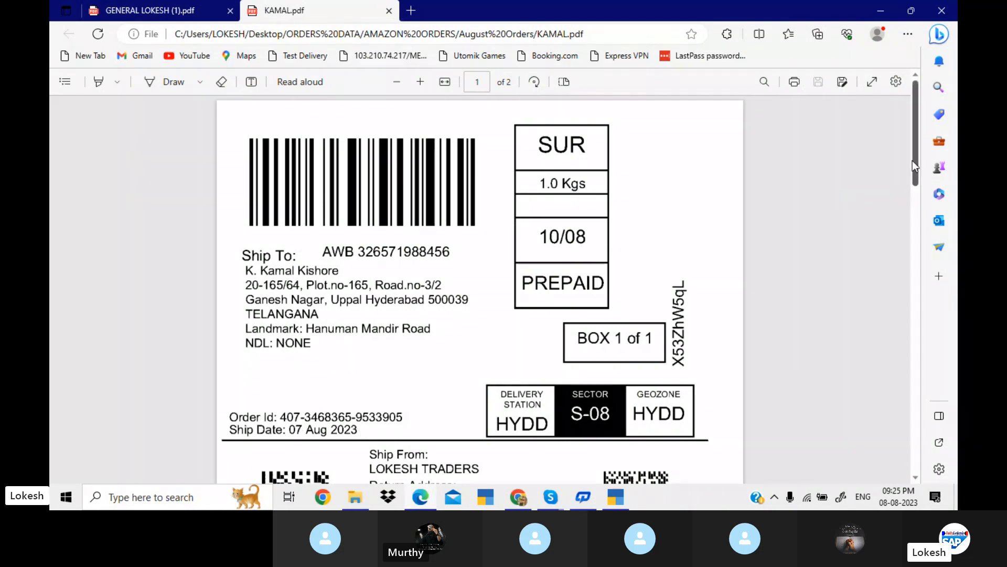
{"action": "left_click_drag", "start_coordinate": [915, 162], "coordinate": [918, 222]}
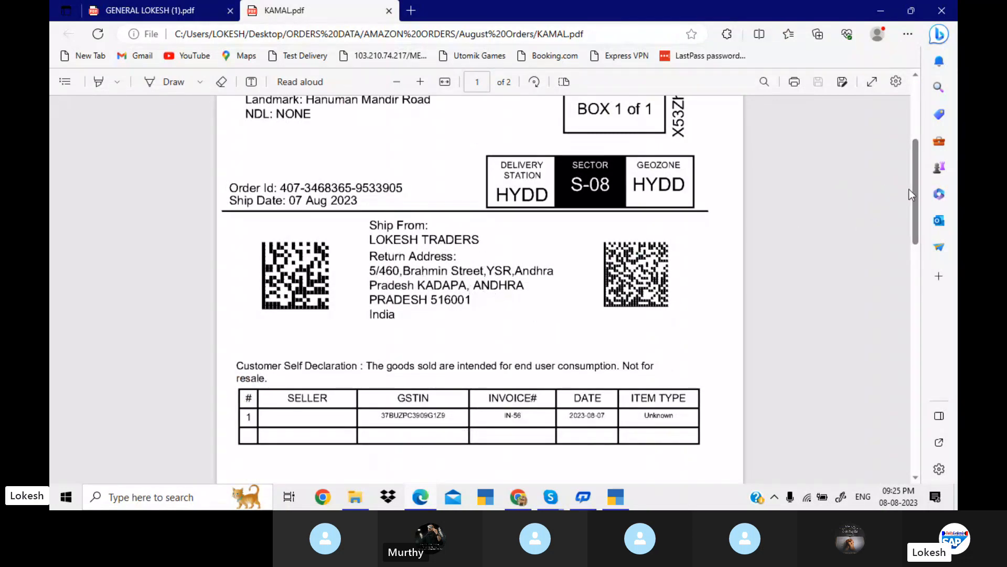
{"action": "left_click_drag", "start_coordinate": [916, 191], "coordinate": [919, 394]}
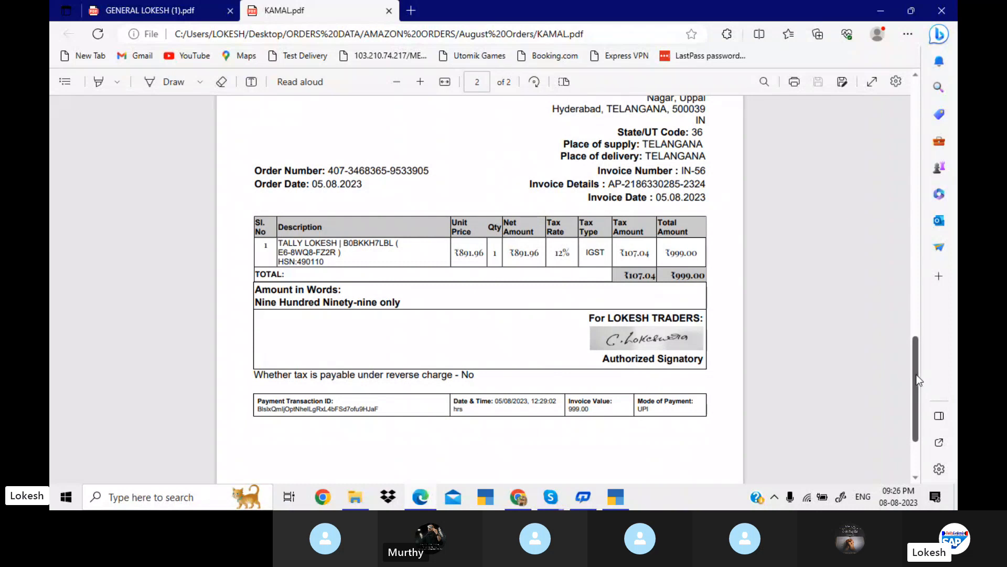
{"action": "left_click_drag", "start_coordinate": [918, 379], "coordinate": [908, 121]}
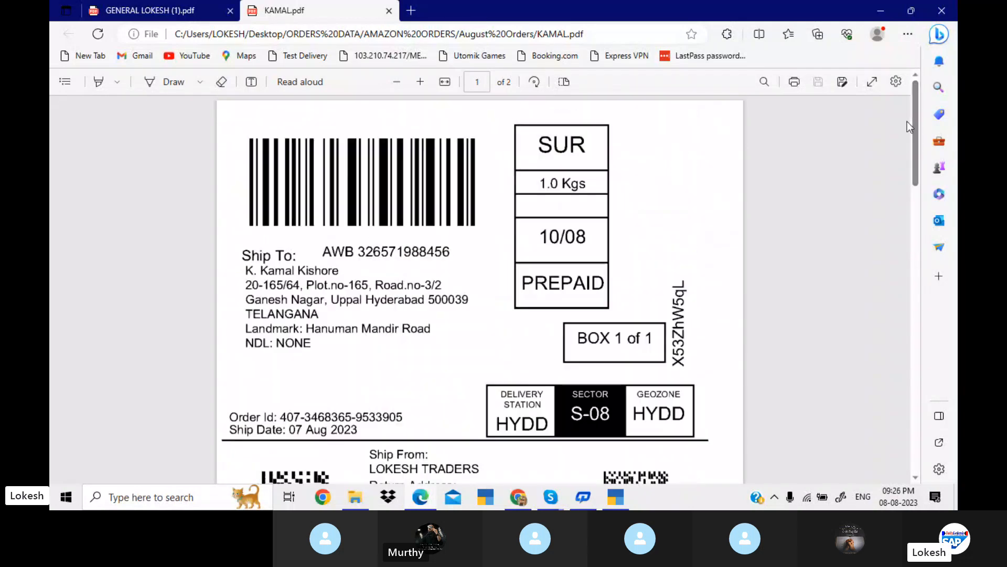
Switch to TallyPrime, open a new sales voucher and start creating a ledger for its party account.
{"action": "left_click", "coordinate": [626, 499]}
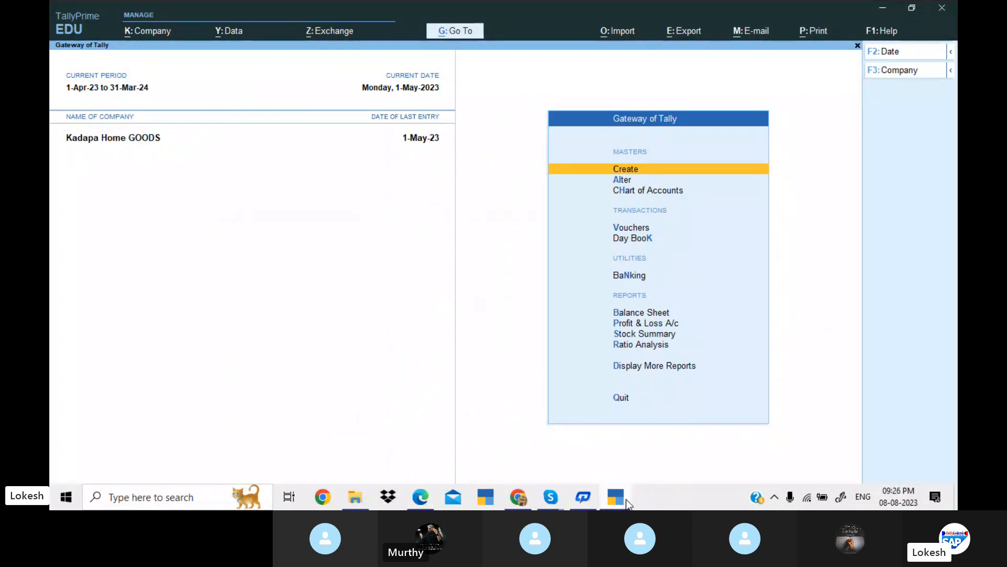
{"action": "key", "text": "Down"}
{"action": "key", "text": "Down"}
{"action": "key", "text": "Down"}
{"action": "key", "text": "Return"}
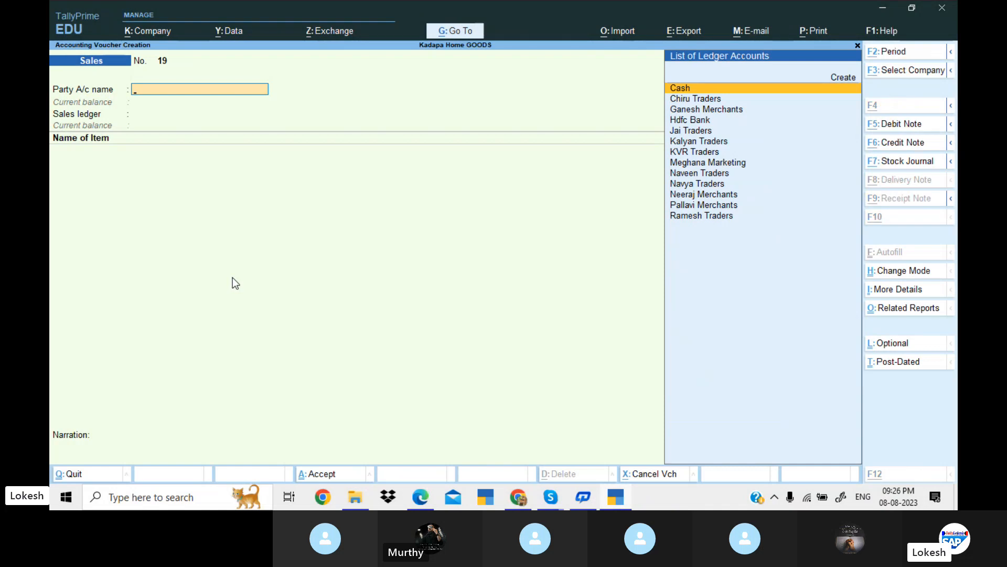
{"action": "key", "text": "alt+c"}
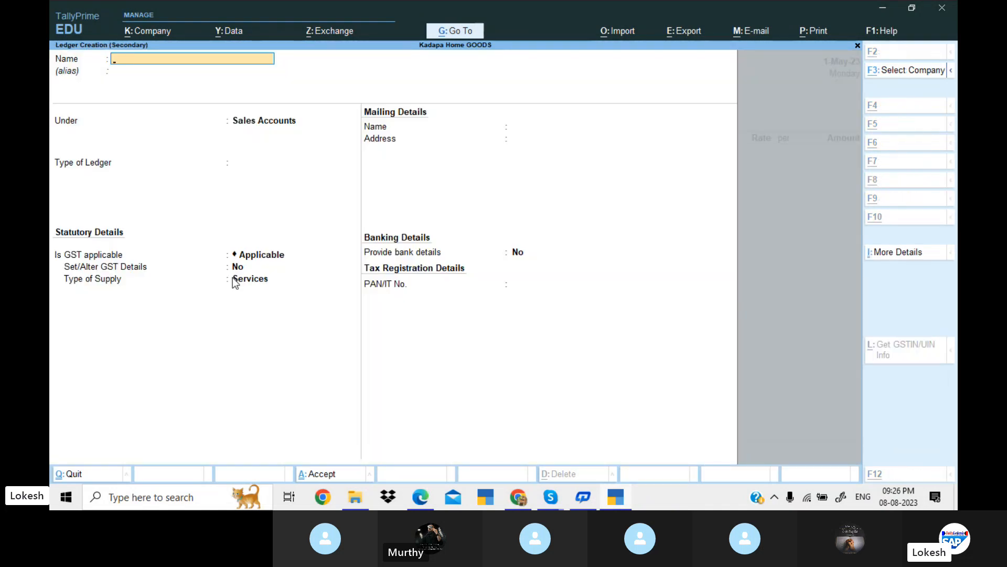
Copy the customer's name from the PDF invoice's billing address and enter it as the new ledger's name in TallyPrime.
{"action": "key", "text": "alt+Tab"}
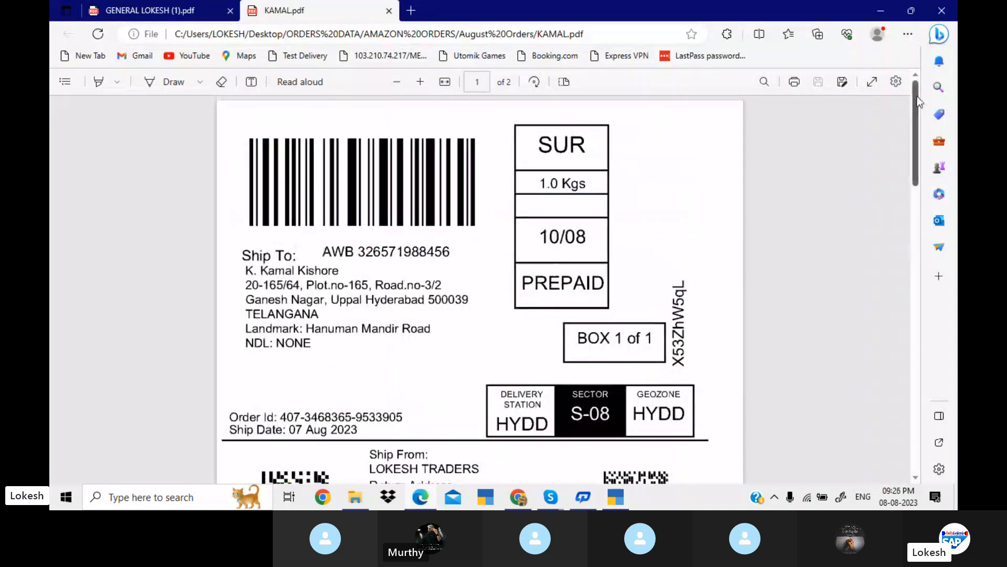
{"action": "left_click_drag", "start_coordinate": [917, 126], "coordinate": [936, 325]}
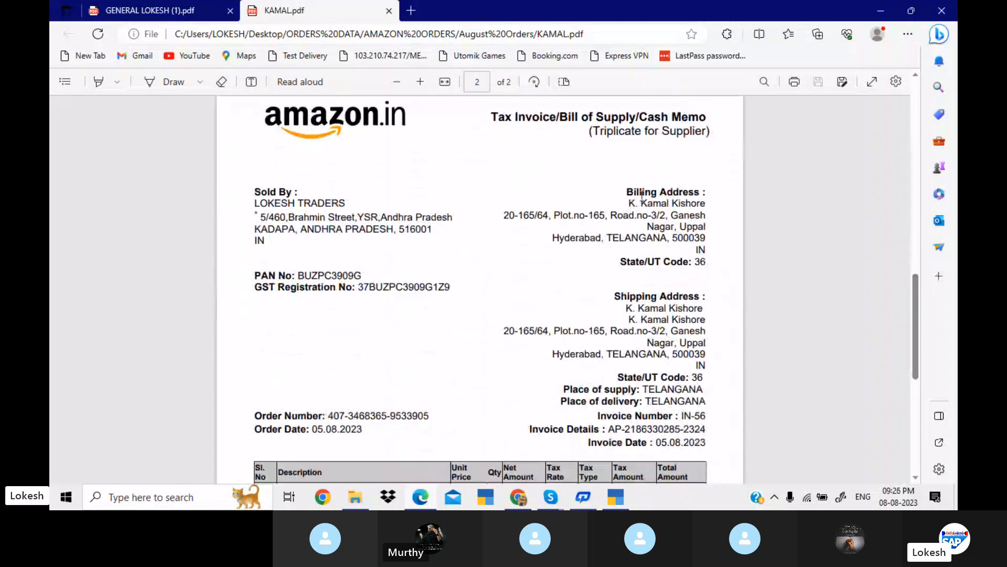
{"action": "left_click_drag", "start_coordinate": [631, 202], "coordinate": [696, 208]}
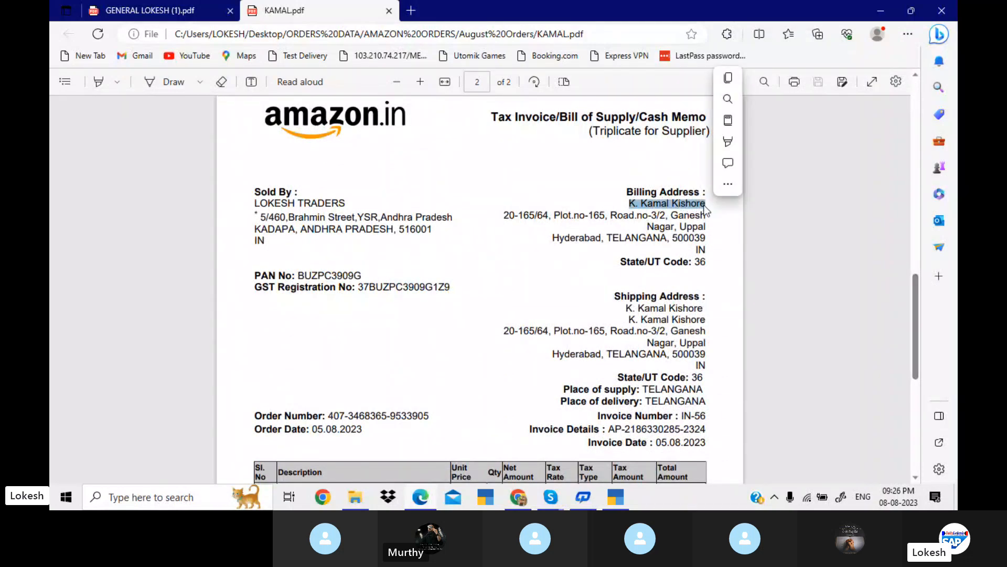
{"action": "key", "text": "ctrl+c"}
{"action": "key", "text": "alt+Tab"}
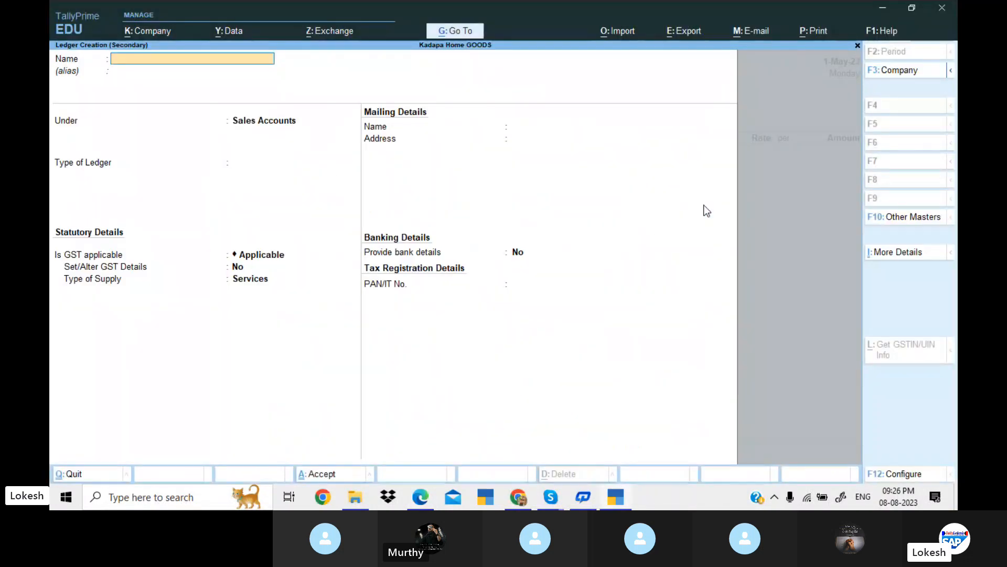
{"action": "key", "text": "ctrl+v"}
{"action": "key", "text": "Return"}
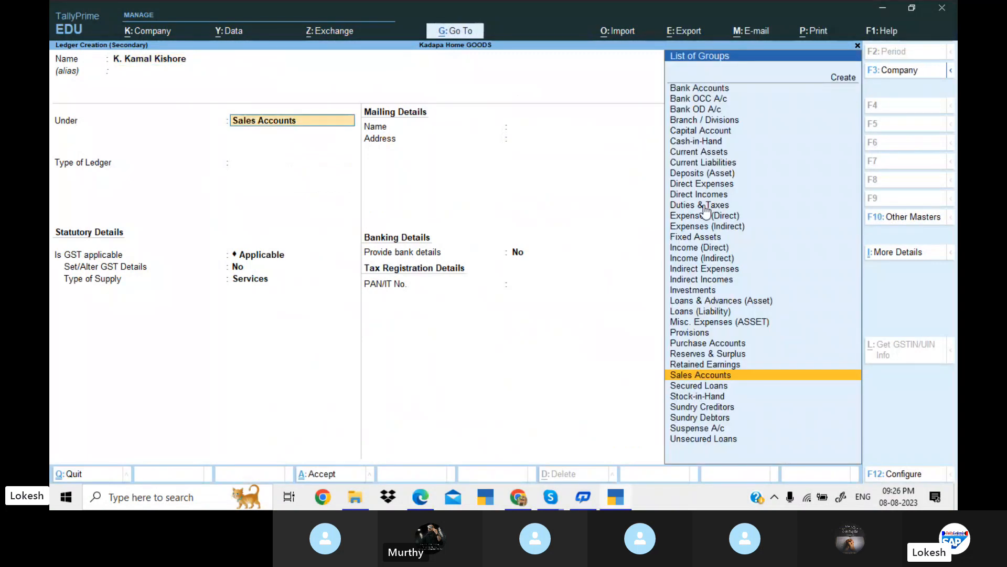
Place the customer ledger under Sundry Debtors and set maintaining balances bill-by-bill to No.
{"action": "type", "text": "Sun"}
{"action": "key", "text": "Down"}
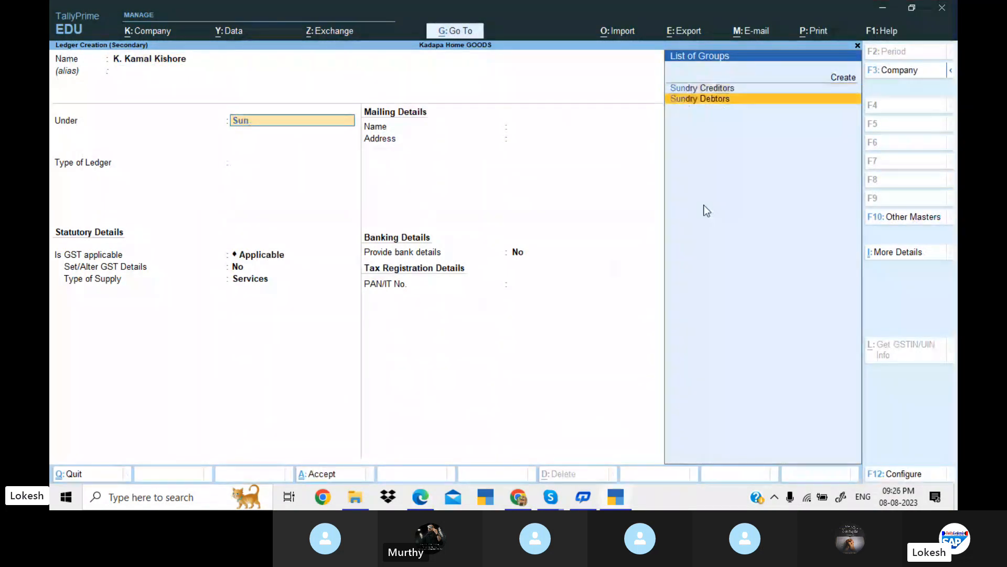
{"action": "key", "text": "Return"}
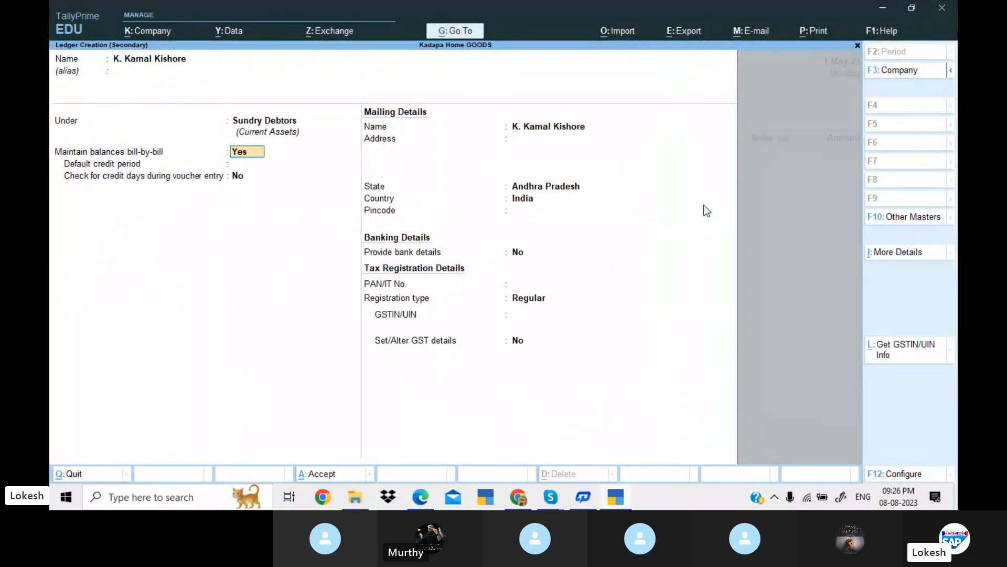
{"action": "key", "text": "n"}
{"action": "key", "text": "Return"}
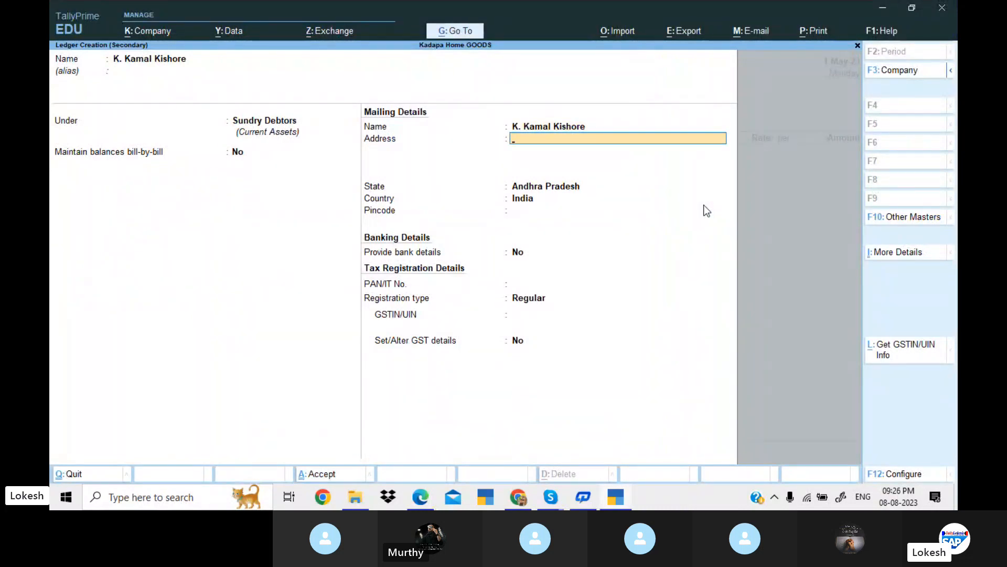
Copy the first line of the customer's billing address from the PDF invoice into the ledger's mailing address.
{"action": "key", "text": "alt+Tab"}
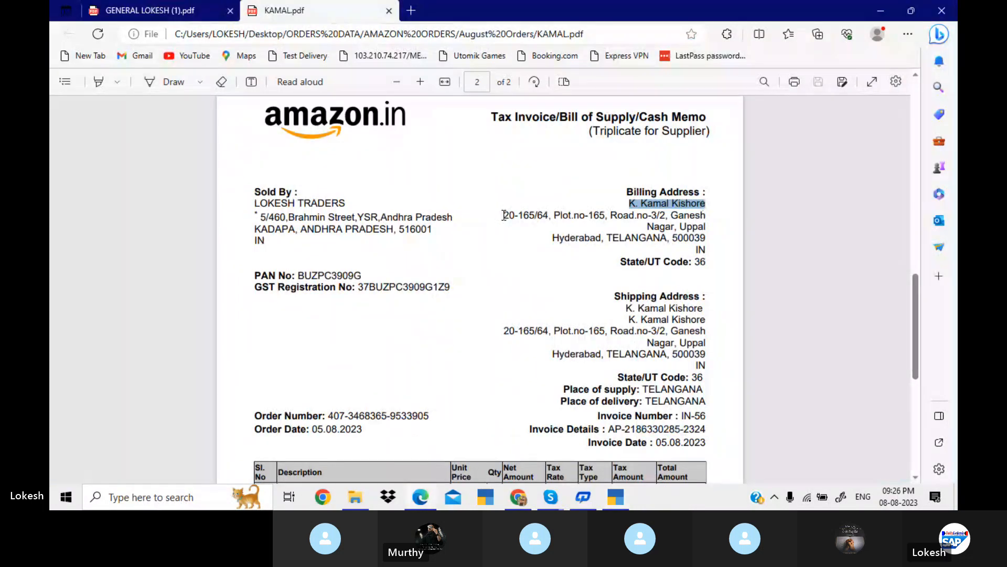
{"action": "left_click_drag", "start_coordinate": [503, 216], "coordinate": [707, 218]}
{"action": "key", "text": "ctrl+c"}
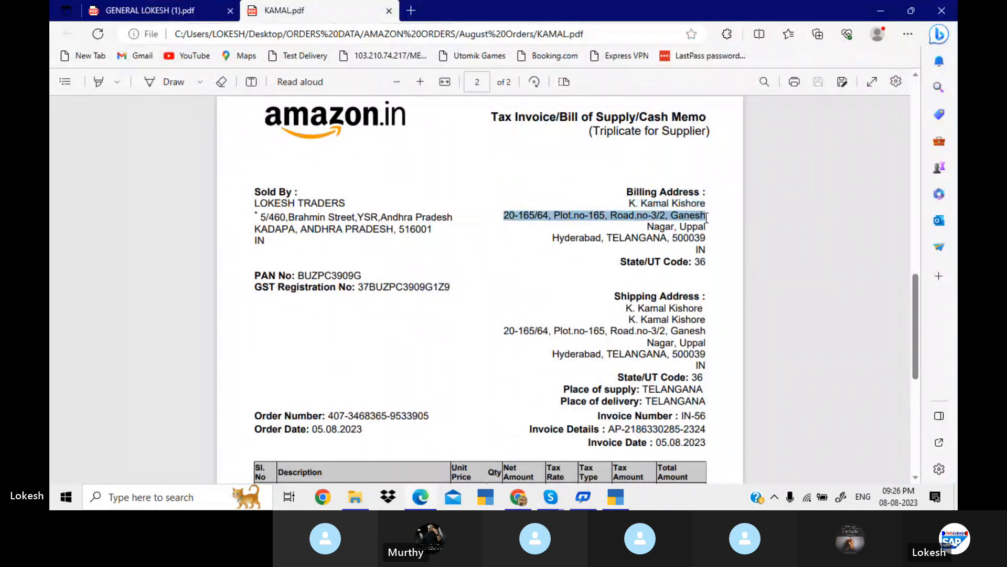
{"action": "key", "text": "alt+Tab"}
{"action": "key", "text": "ctrl+v"}
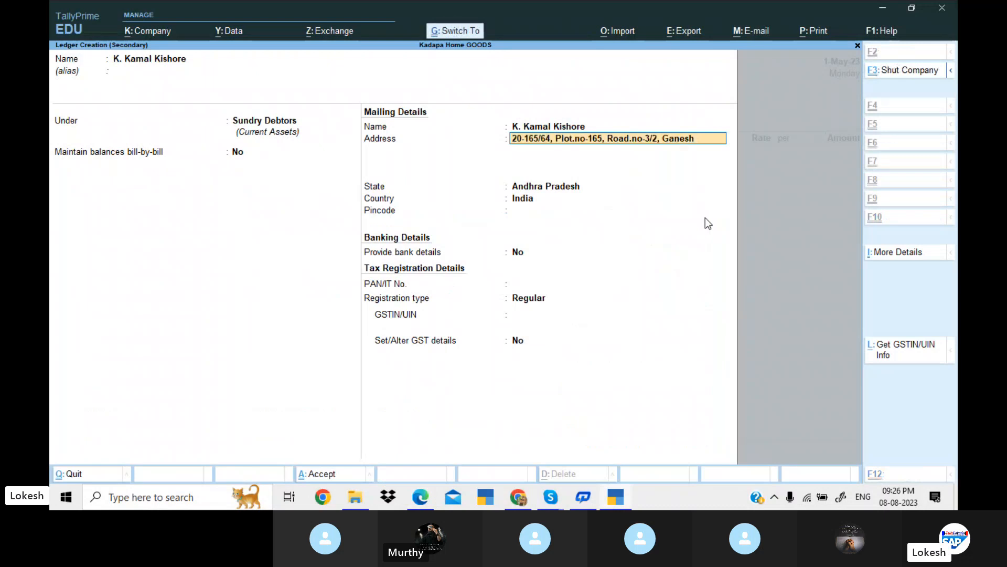
{"action": "key", "text": "Return"}
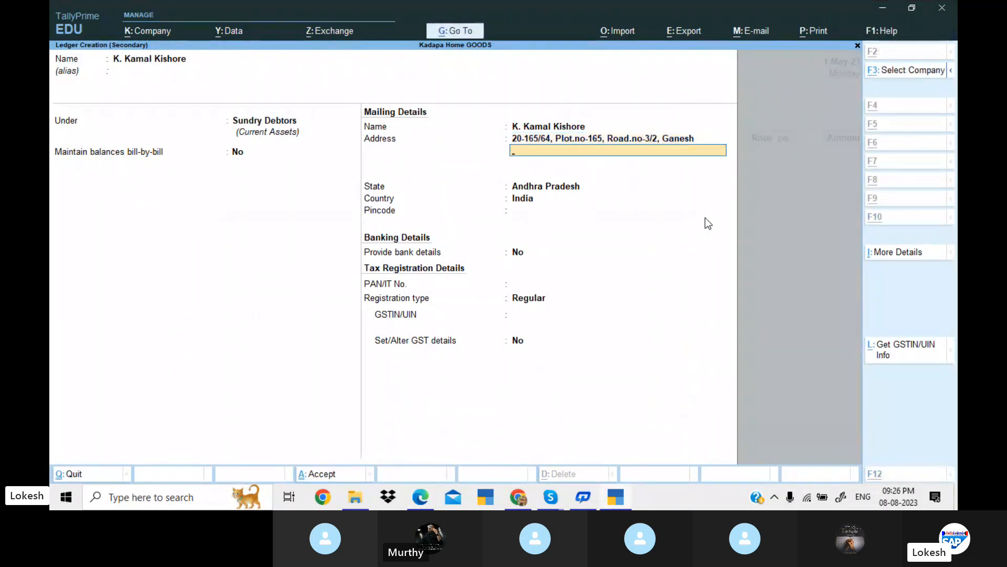
Copy the remaining area, city, state and pincode lines of the billing address into the second line of the ledger's mailing address.
{"action": "key", "text": "alt+Tab"}
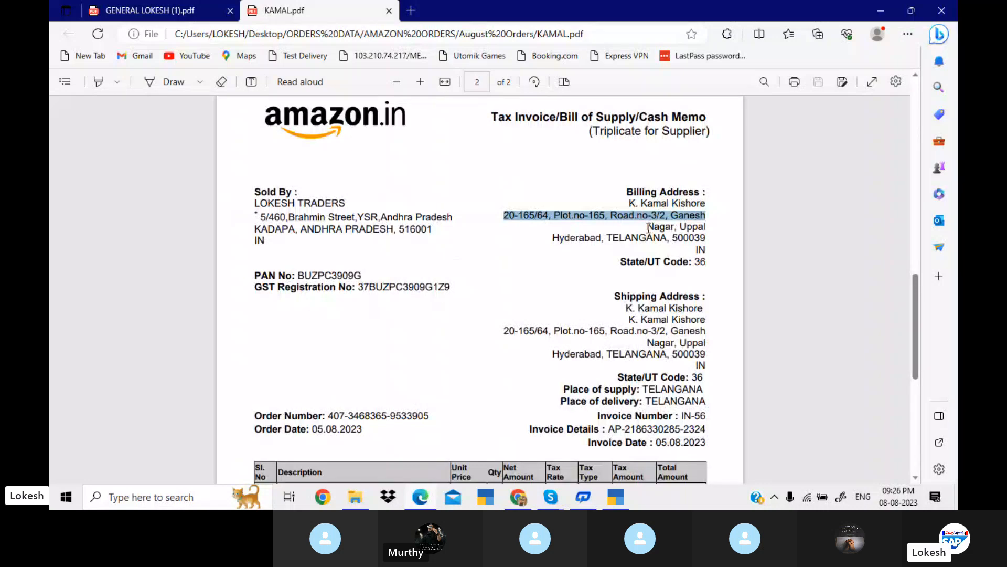
{"action": "left_click_drag", "start_coordinate": [647, 228], "coordinate": [708, 238]}
{"action": "key", "text": "ctrl+c"}
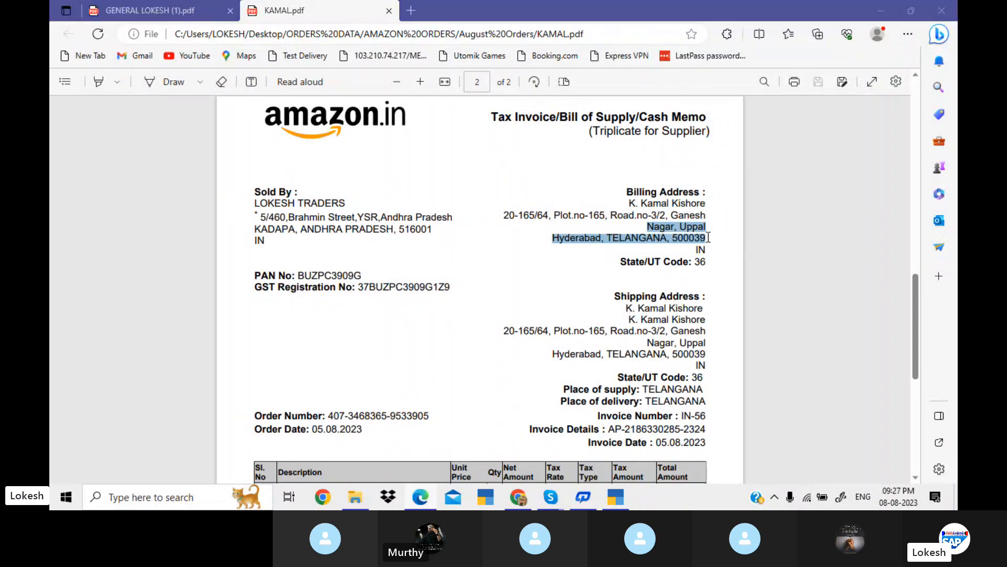
{"action": "key", "text": "alt+Tab"}
{"action": "key", "text": "ctrl+alt+v"}
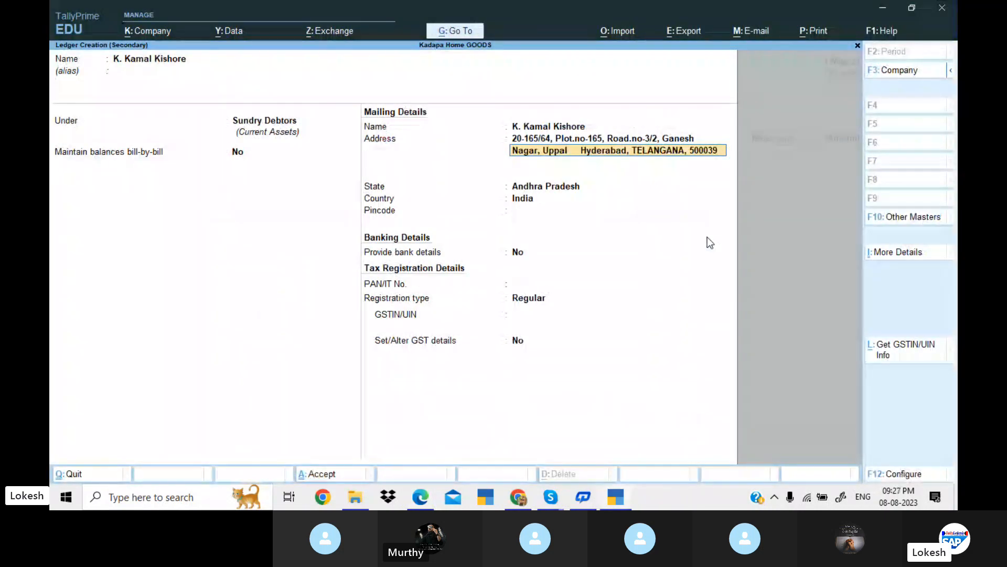
{"action": "key", "text": "Return"}
{"action": "key", "text": "Return"}
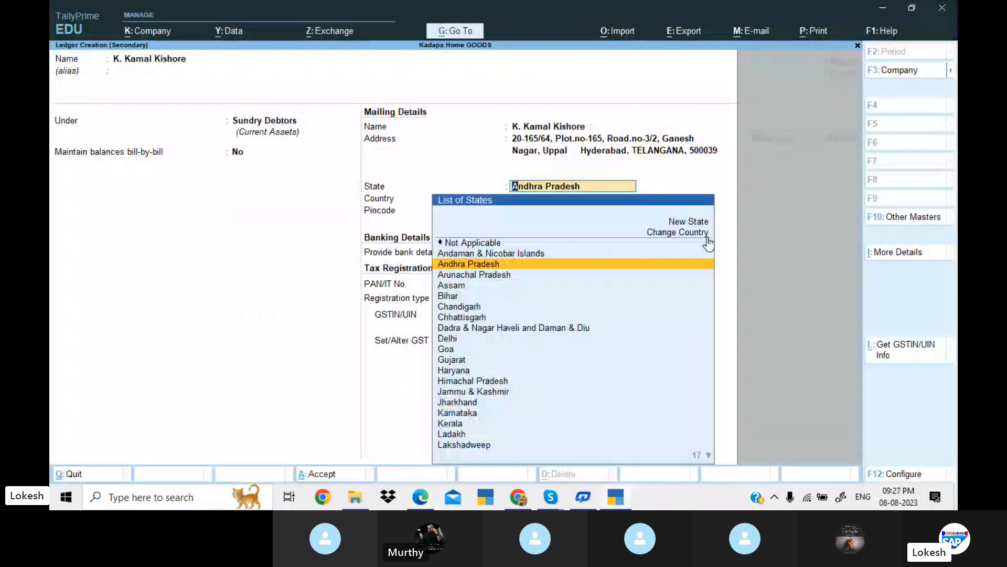
Set the ledger's state to Telangana, keeping India as the country, no pincode and no bank details.
{"action": "type", "text": "te"}
{"action": "key", "text": "Return"}
{"action": "key", "text": "Return"}
{"action": "key", "text": "Return"}
{"action": "key", "text": "Return"}
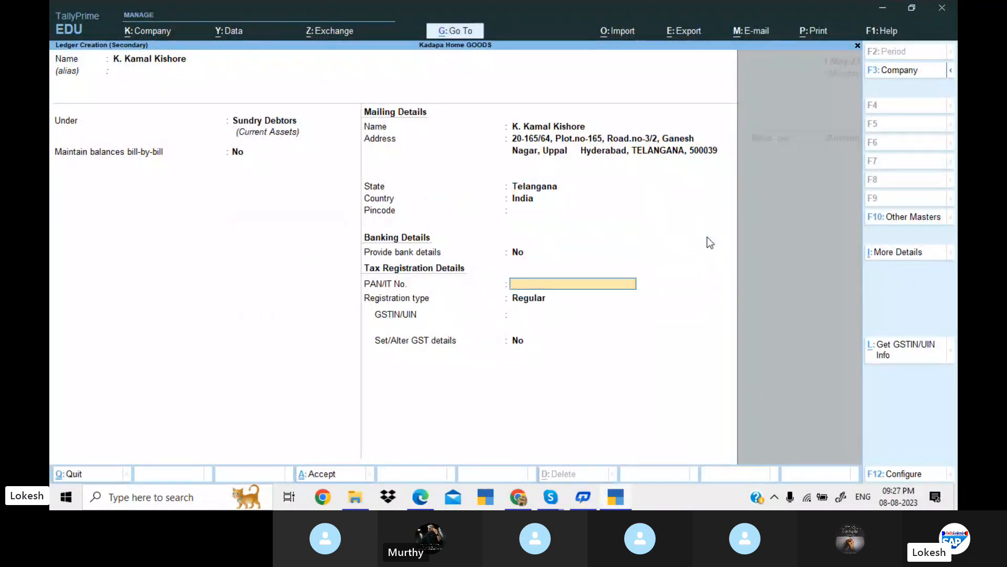
Check the invoice, set the ledger's GST registration type to Consumer without a GSTIN, and save the ledger.
{"action": "key", "text": "alt+Tab"}
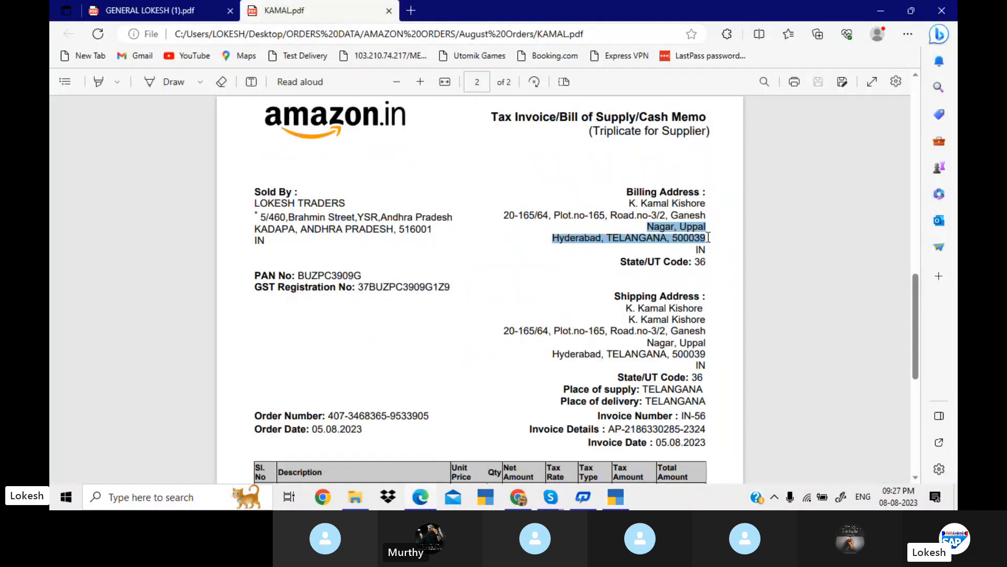
{"action": "key", "text": "alt+Tab"}
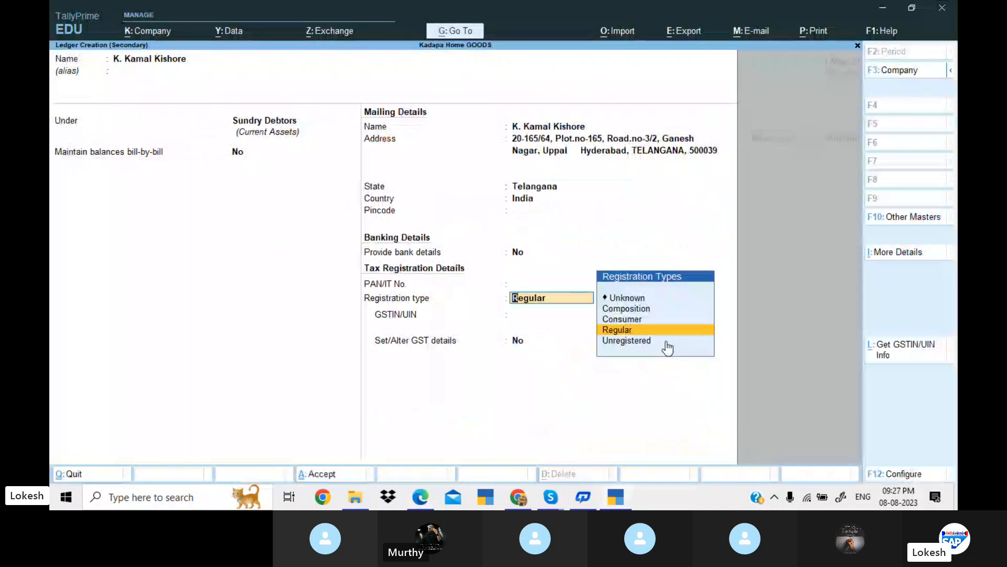
{"action": "key", "text": "Up"}
{"action": "key", "text": "Return"}
{"action": "key", "text": "Return"}
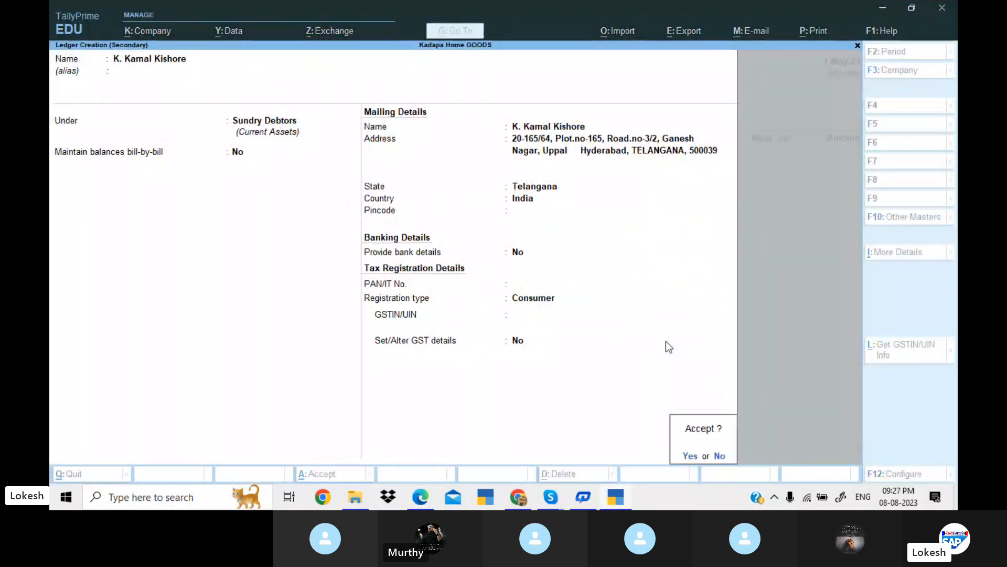
{"action": "key", "text": "Return"}
Accept the sales voucher's party details for the new customer as filled in, with Telangana as place of supply.
{"action": "key", "text": "Return"}
{"action": "key", "text": "Return"}
{"action": "key", "text": "Return"}
{"action": "key", "text": "Return"}
{"action": "key", "text": "Return"}
{"action": "key", "text": "Return"}
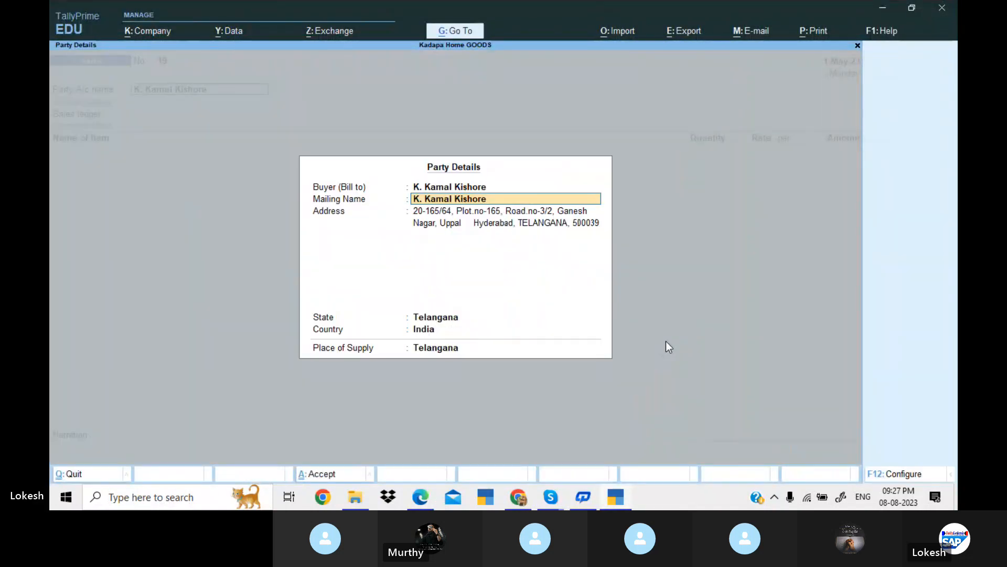
{"action": "key", "text": "Return"}
{"action": "key", "text": "Return"}
{"action": "key", "text": "Return"}
{"action": "key", "text": "Return"}
{"action": "key", "text": "Return"}
{"action": "key", "text": "Return"}
{"action": "key", "text": "Return"}
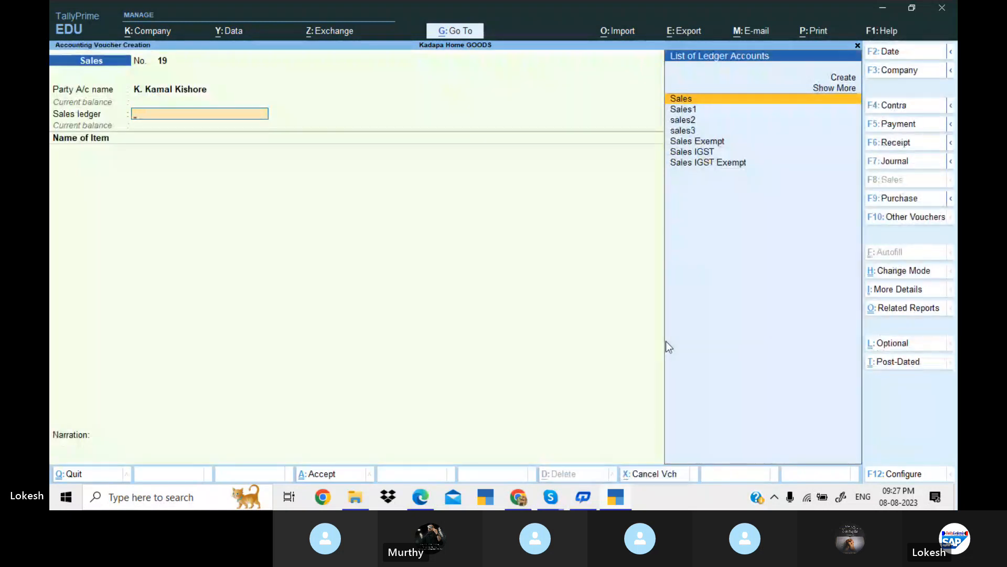
Choose Sales IGST as the sales ledger of the voucher.
{"action": "key", "text": "Down"}
{"action": "key", "text": "Down"}
{"action": "key", "text": "Down"}
{"action": "key", "text": "Down"}
{"action": "key", "text": "Down"}
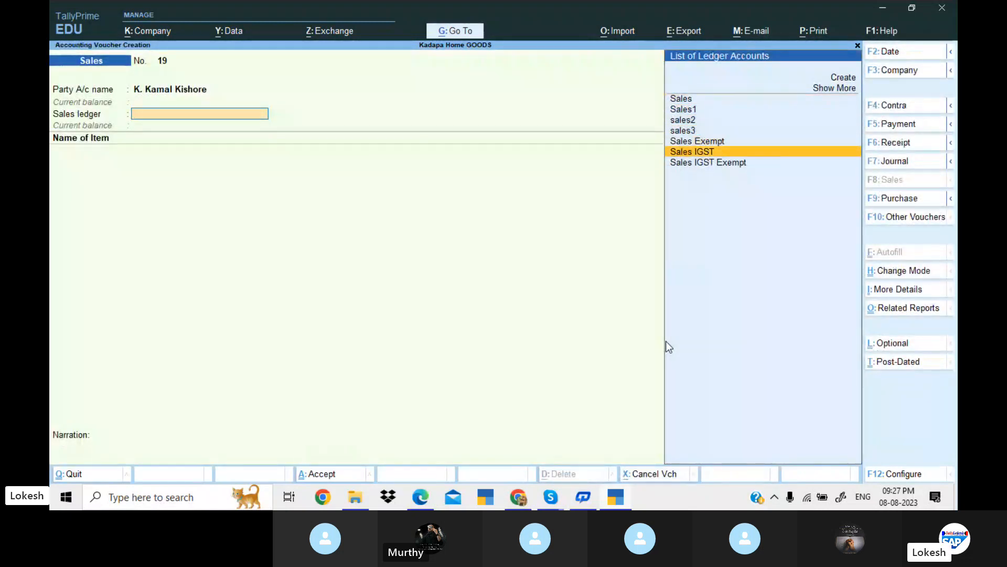
{"action": "key", "text": "Return"}
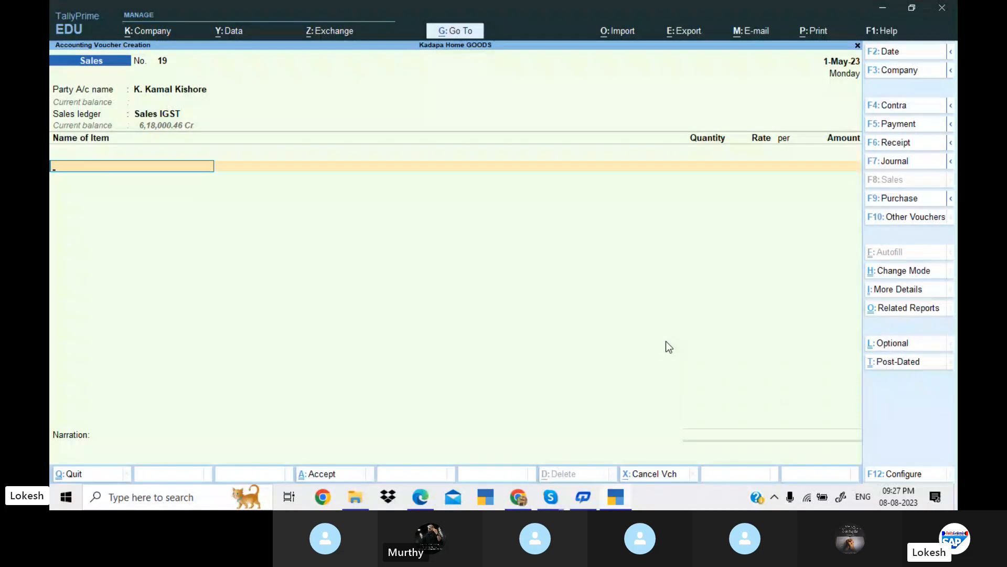
Create a new stock item from the sales voucher, naming it TALLY LOKESH as copied from the invoice's description.
{"action": "key", "text": "alt+c"}
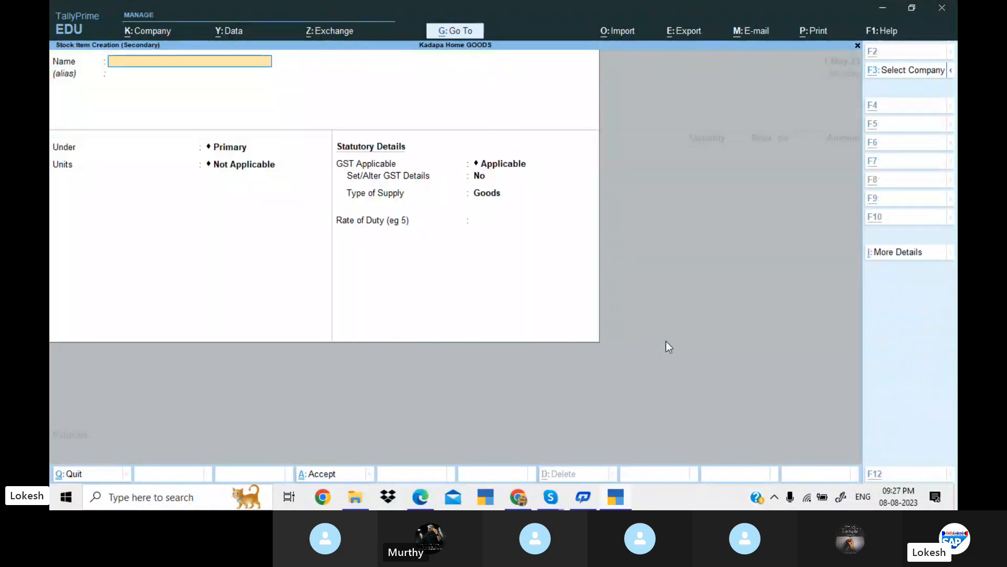
{"action": "key", "text": "alt+Tab"}
{"action": "scroll", "coordinate": [666, 341], "scroll_direction": "down", "scroll_amount": 4}
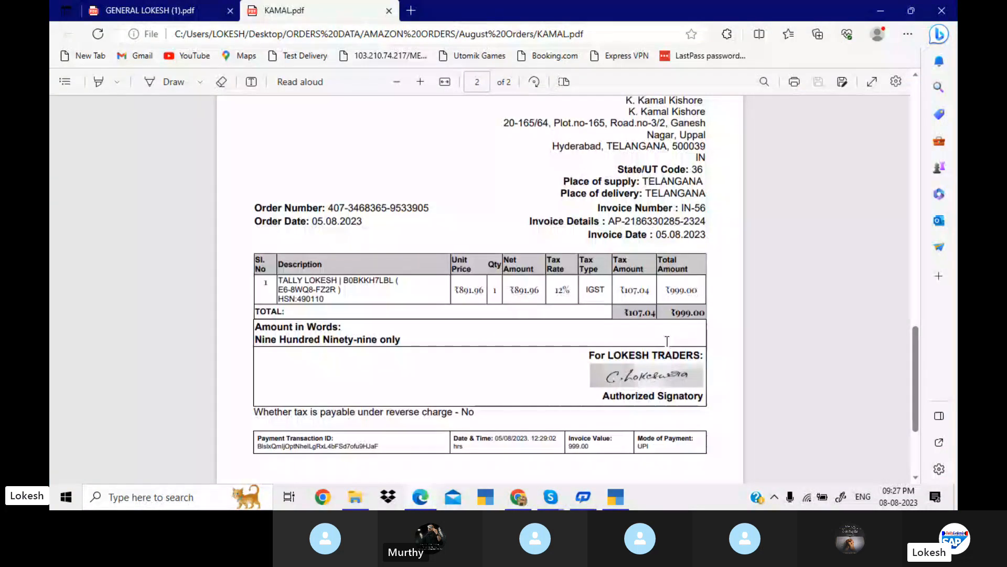
{"action": "left_click_drag", "start_coordinate": [278, 280], "coordinate": [342, 287]}
{"action": "key", "text": "ctrl+c"}
{"action": "key", "text": "alt+Tab"}
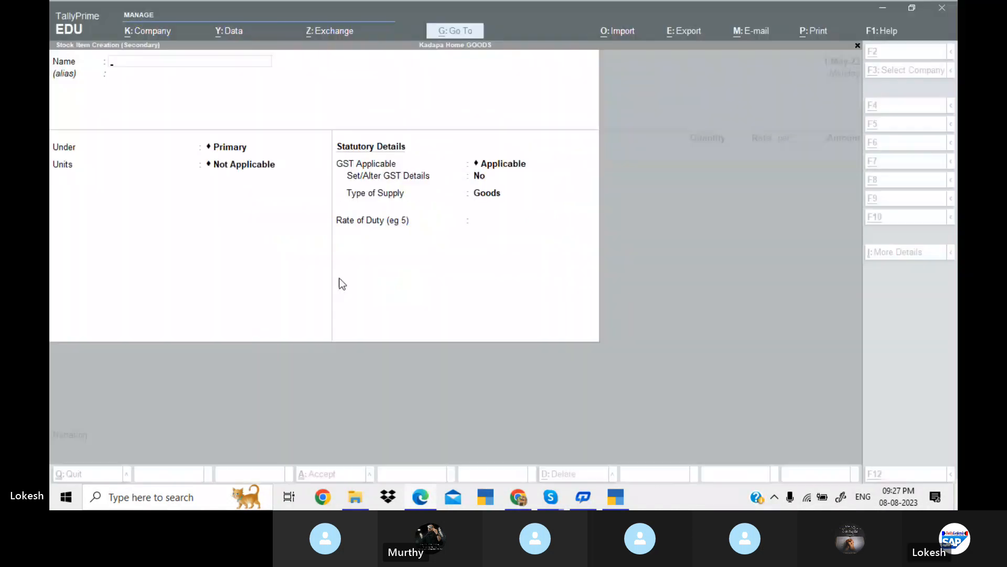
{"action": "key", "text": "ctrl+v"}
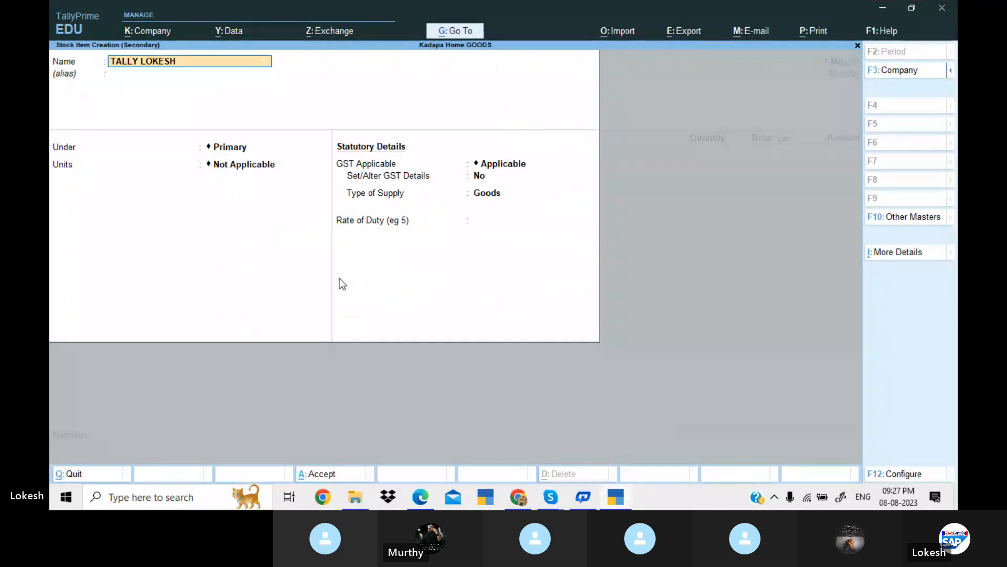
Keep the stock item under Primary without an alias and set its units to nos, with no alternate units.
{"action": "key", "text": "Return"}
{"action": "key", "text": "Return"}
{"action": "key", "text": "Return"}
{"action": "key", "text": "Down"}
{"action": "key", "text": "Down"}
{"action": "key", "text": "Down"}
{"action": "key", "text": "Down"}
{"action": "key", "text": "Down"}
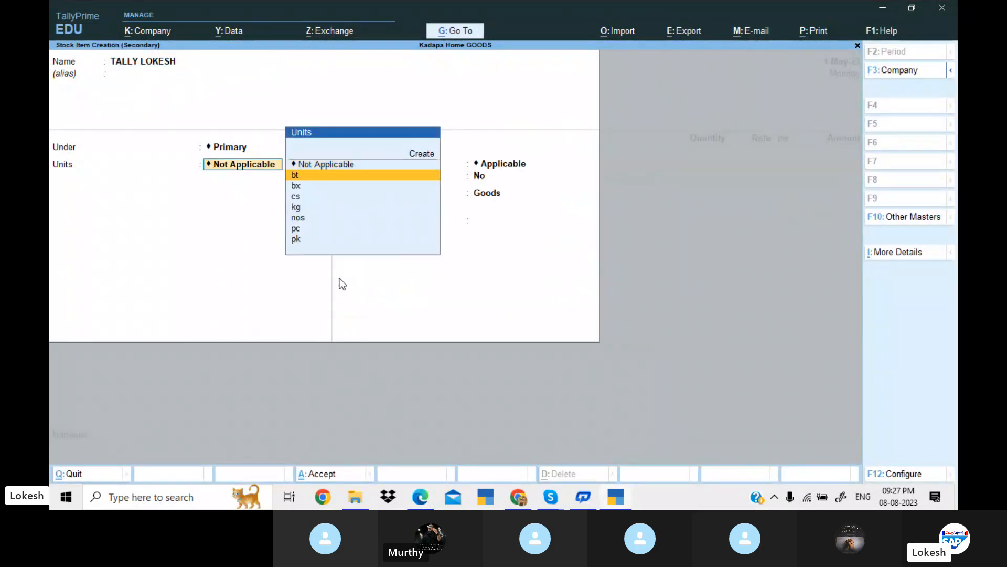
{"action": "key", "text": "Return"}
{"action": "key", "text": "Return"}
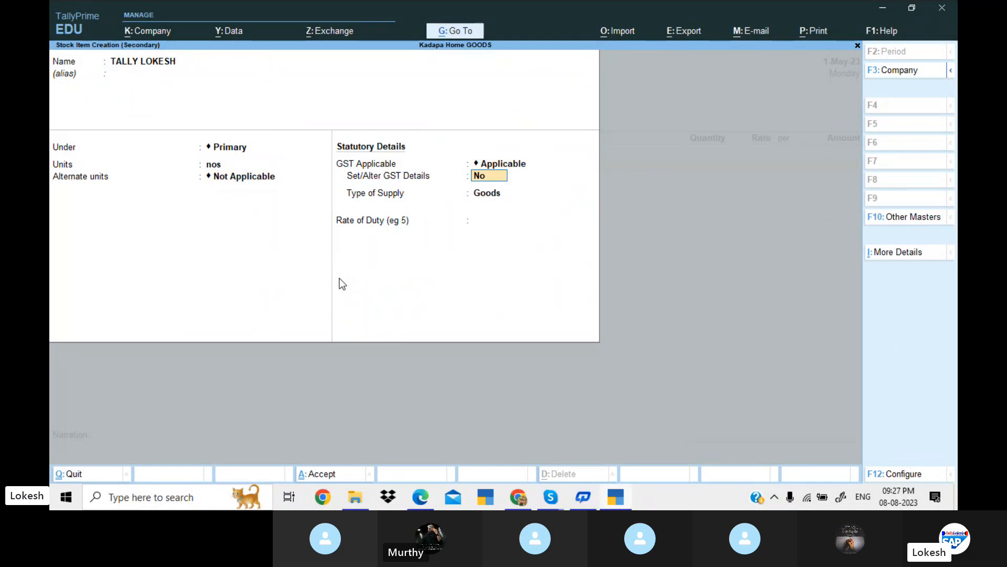
Turn on GST details for the stock item and add a tax rate history entry applicable from 1-Apr-23, without a description.
{"action": "key", "text": "y"}
{"action": "key", "text": "Return"}
{"action": "key", "text": "alt+w"}
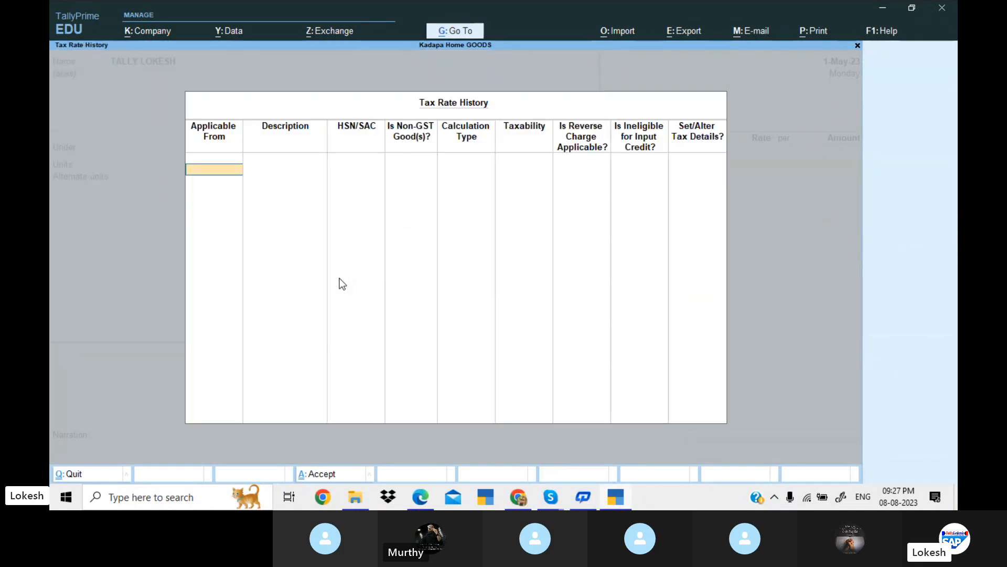
{"action": "type", "text": "1-4"}
{"action": "key", "text": "Return"}
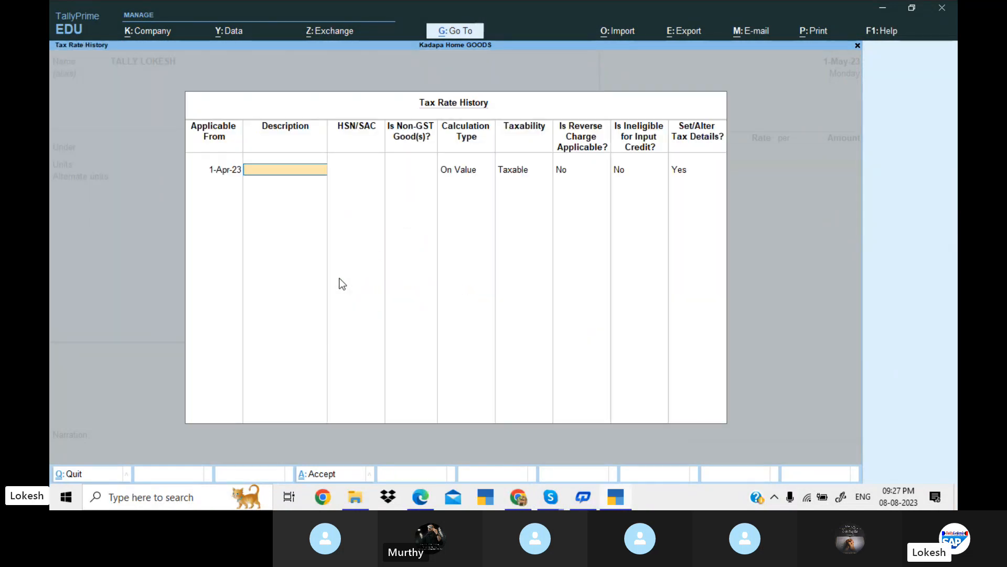
{"action": "key", "text": "Return"}
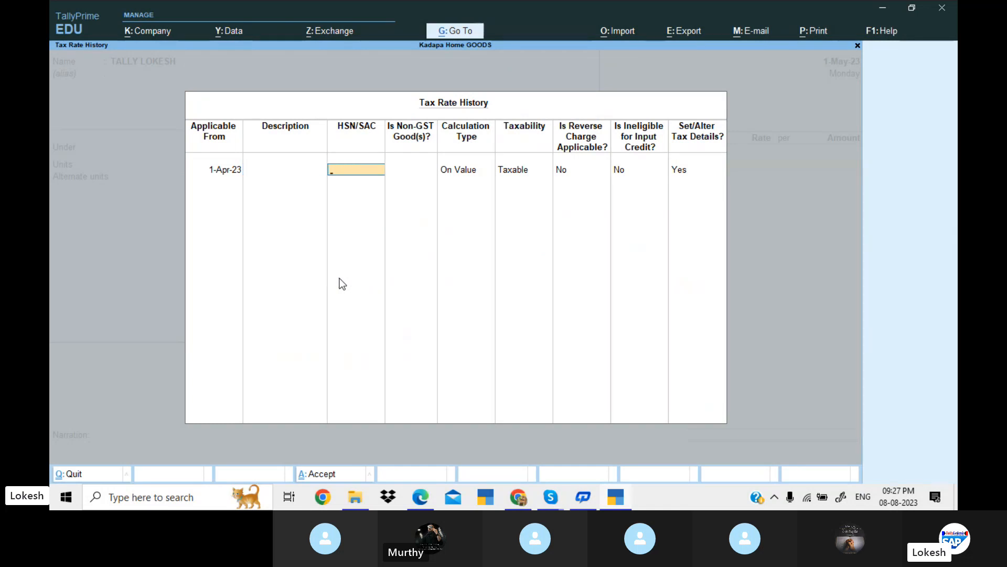
Enter the invoice's HSN code 490110 in the tax rate history, keeping the item taxable on value without reverse charge, and proceed to its tax details.
{"action": "key", "text": "alt+Tab"}
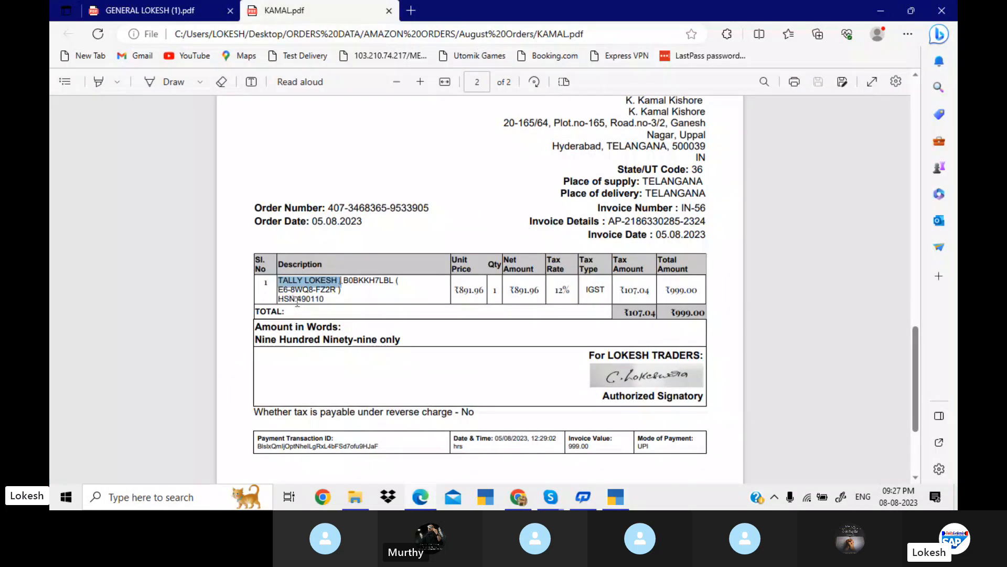
{"action": "key", "text": "alt+Tab"}
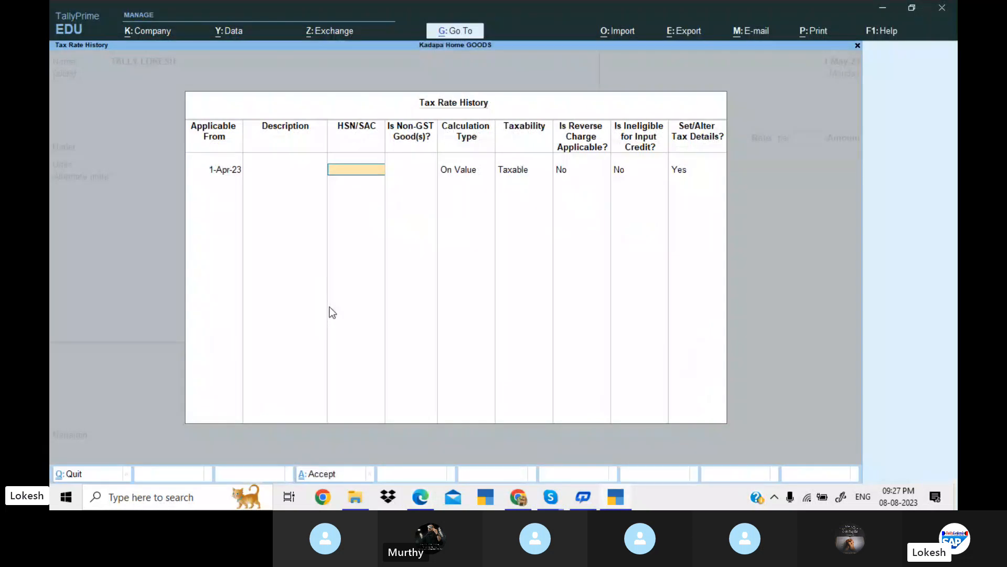
{"action": "type", "text": "49"}
{"action": "key", "text": "Return"}
{"action": "key", "text": "Return"}
{"action": "key", "text": "Return"}
{"action": "key", "text": "Return"}
{"action": "key", "text": "Return"}
{"action": "key", "text": "Return"}
{"action": "key", "text": "Return"}
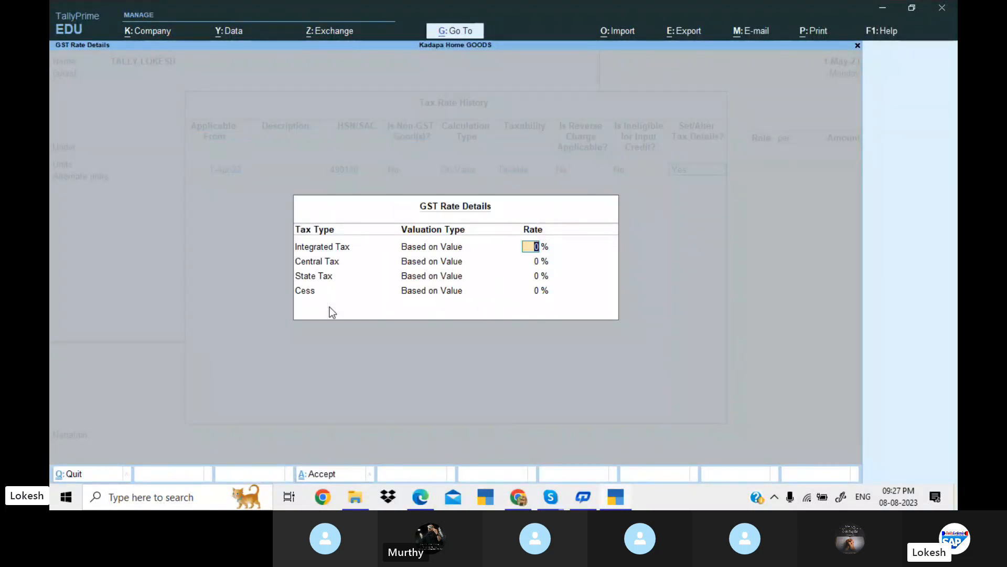
Set the item's integrated tax rate to 12% and save the stock item.
{"action": "type", "text": "12"}
{"action": "key", "text": "Return"}
{"action": "key", "text": "Return"}
{"action": "key", "text": "Return"}
{"action": "key", "text": "Return"}
{"action": "key", "text": "Return"}
{"action": "key", "text": "Return"}
{"action": "key", "text": "Return"}
{"action": "key", "text": "Return"}
{"action": "key", "text": "Return"}
{"action": "key", "text": "Return"}
{"action": "key", "text": "Return"}
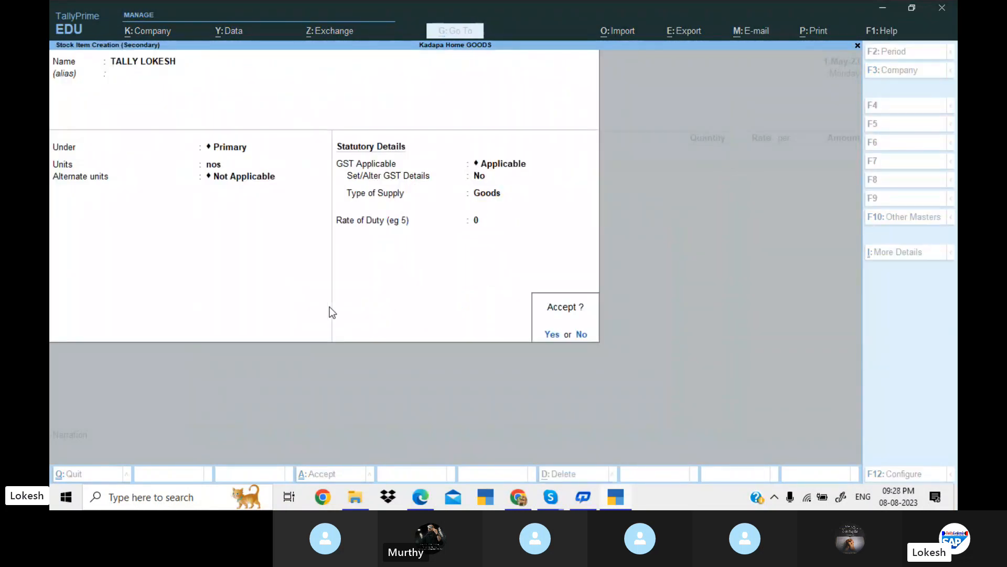
{"action": "key", "text": "Return"}
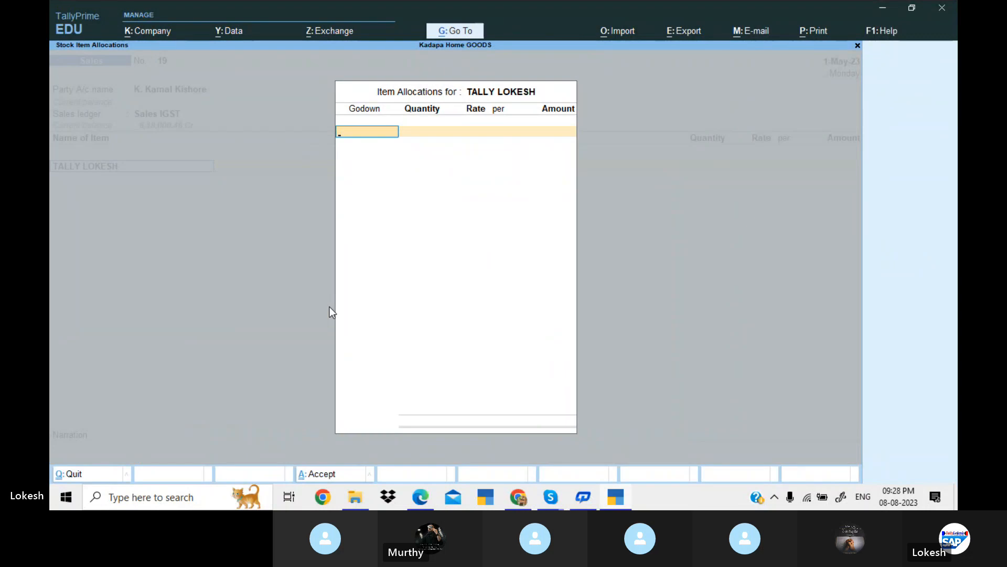
Choose Main Location as the godown in the item allocation and check the quantity and price on the invoice.
{"action": "key", "text": "Return"}
{"action": "key", "text": "BackSpace"}
{"action": "key", "text": "BackSpace"}
{"action": "key", "text": "BackSpace"}
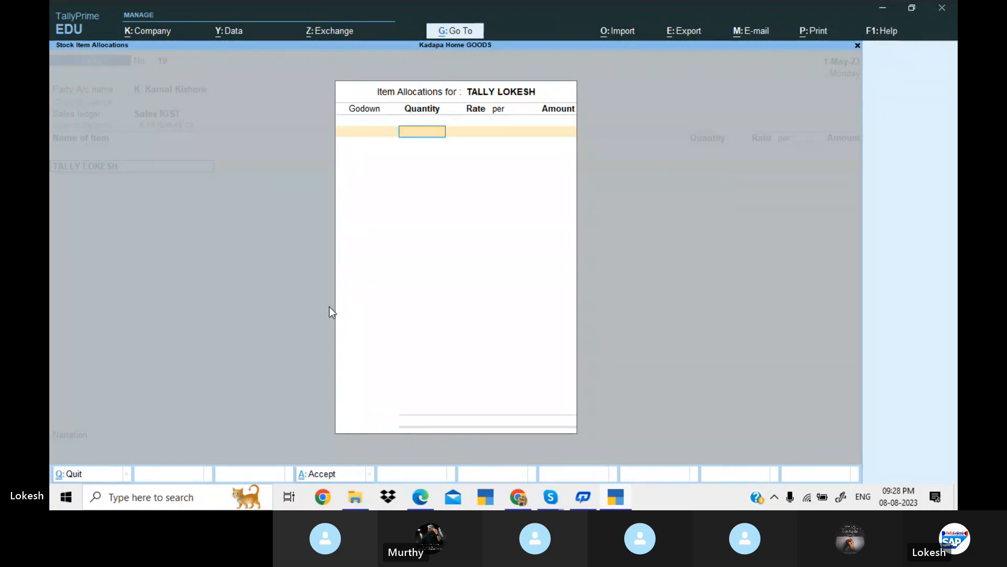
{"action": "key", "text": "Down"}
{"action": "key", "text": "Return"}
{"action": "key", "text": "alt+Tab"}
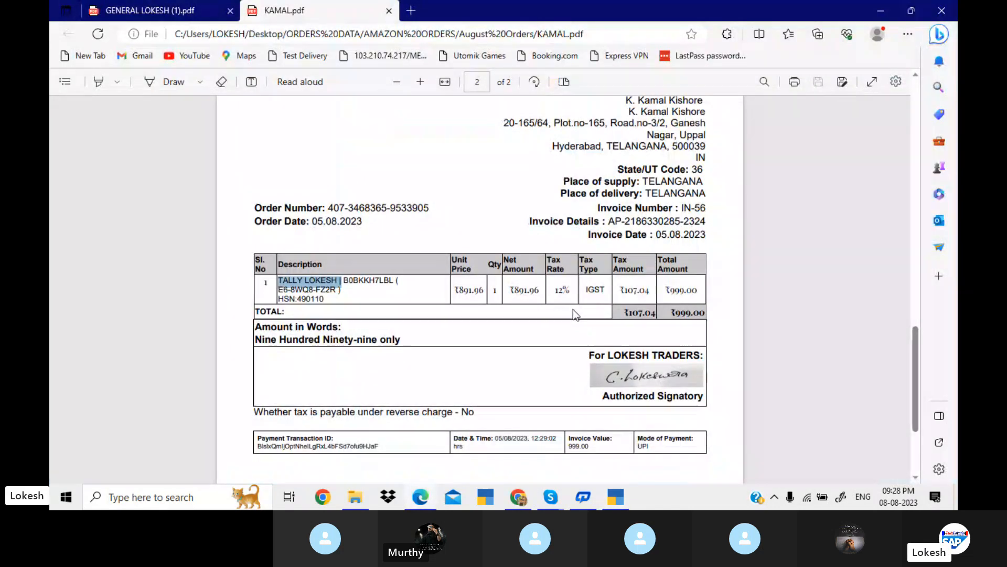
{"action": "key", "text": "alt+Tab"}
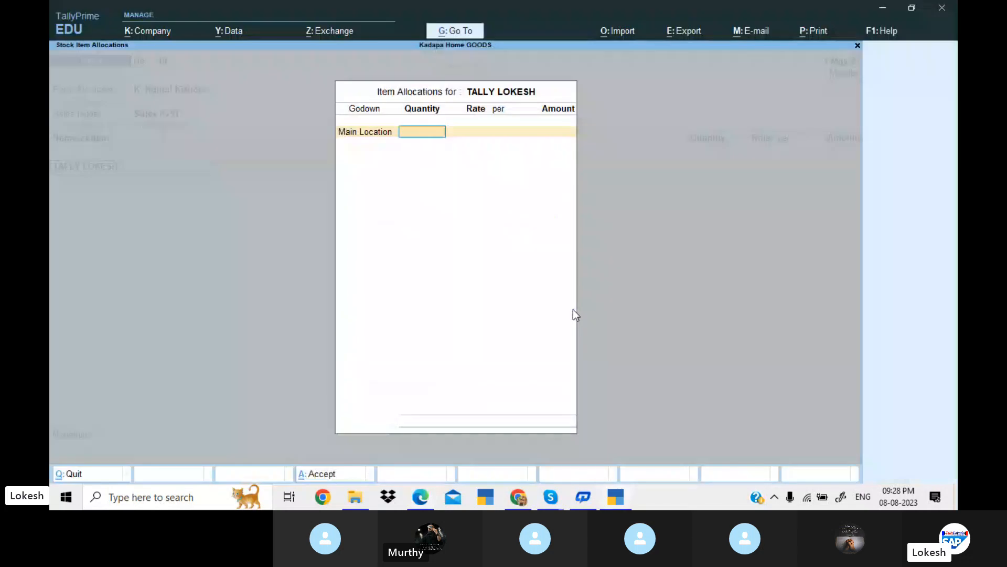
Quit the item allocation and configure the voucher to provide the rate inclusive of tax for stock items.
{"action": "key", "text": "Escape"}
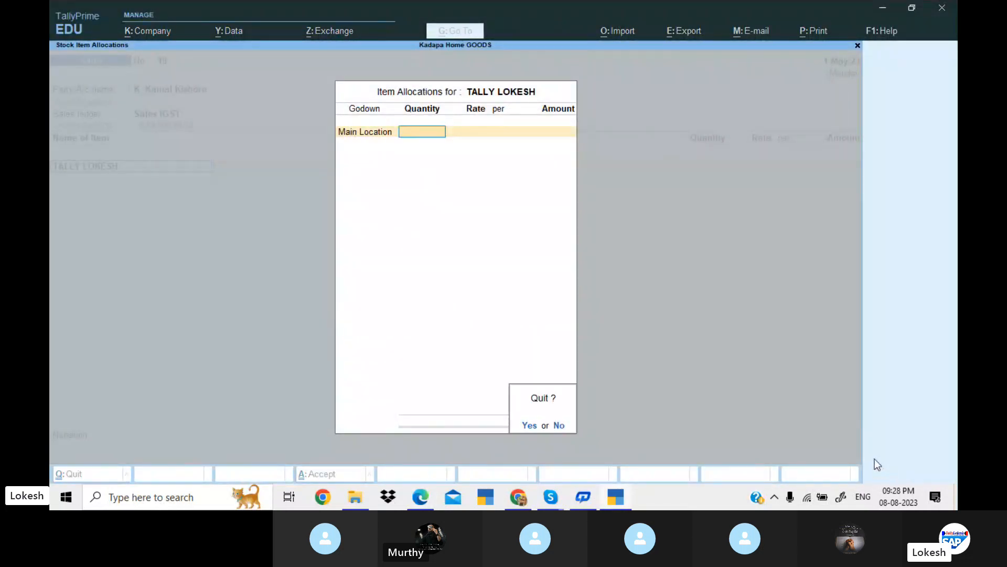
{"action": "key", "text": "y"}
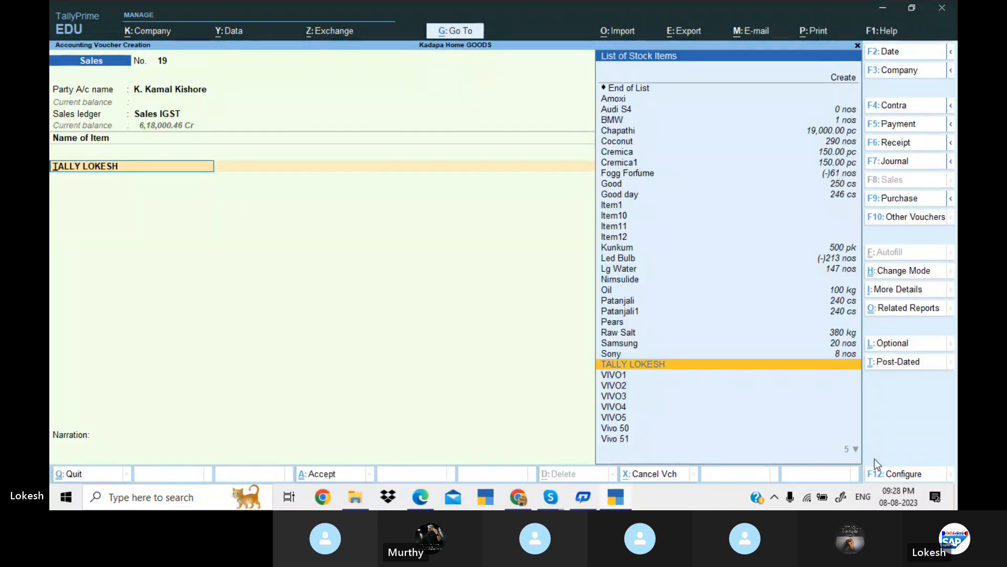
{"action": "left_click", "coordinate": [913, 474]}
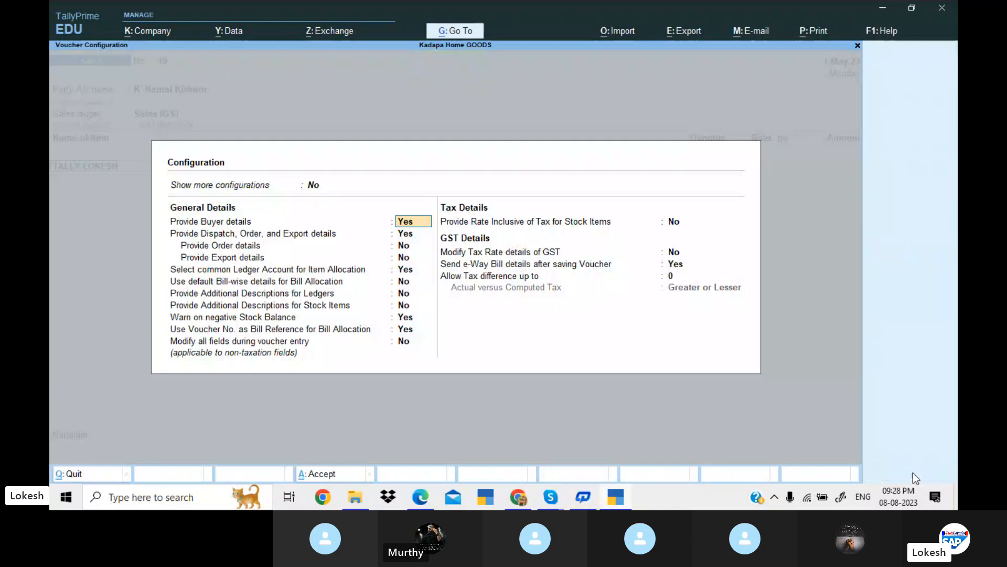
{"action": "left_click", "coordinate": [674, 222]}
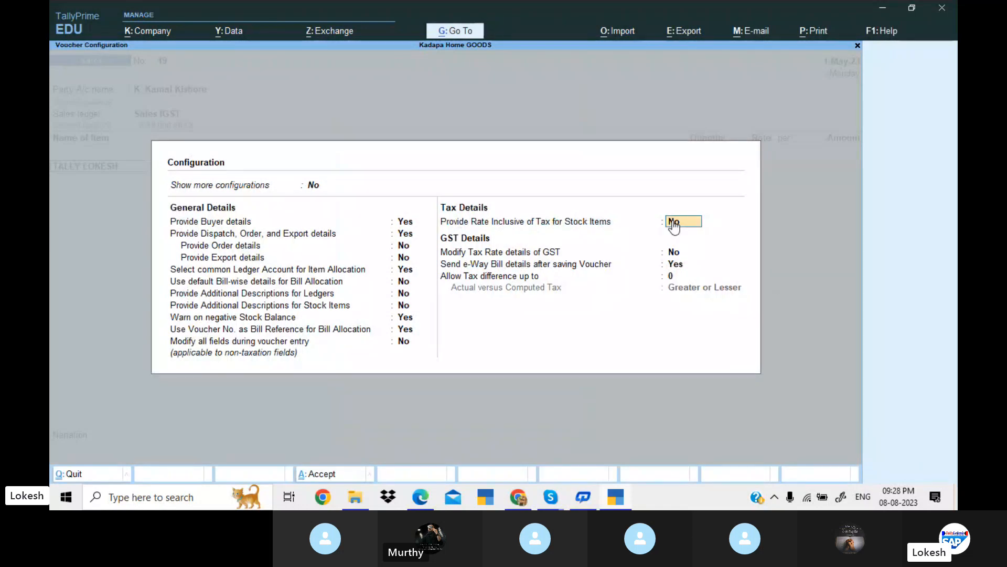
{"action": "key", "text": "Return"}
{"action": "key", "text": "Return"}
{"action": "key", "text": "Return"}
{"action": "key", "text": "Return"}
{"action": "key", "text": "Return"}
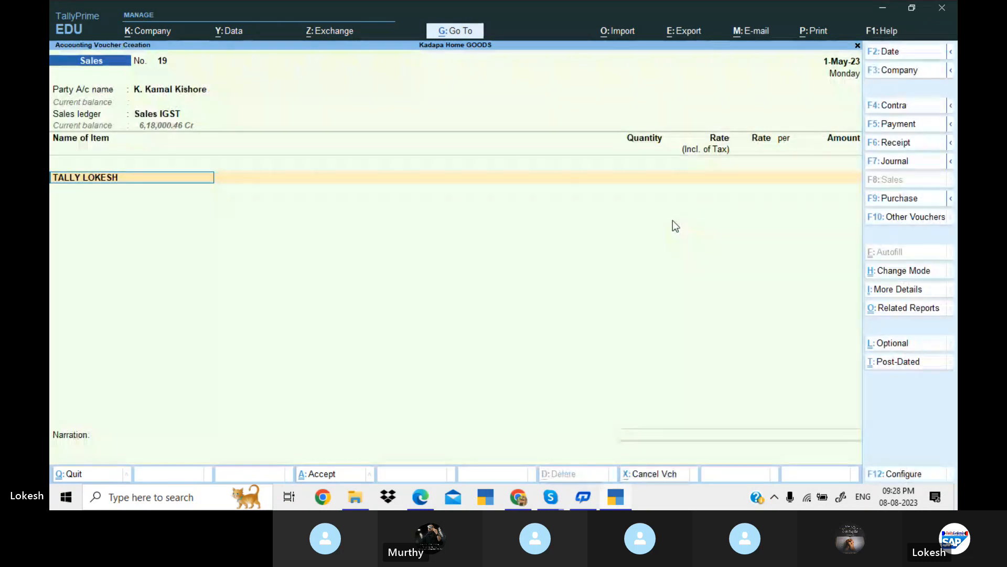
Allocate 1 nos of TALLY LOKESH from Main Location at a tax-inclusive rate of 999.00.
{"action": "key", "text": "Return"}
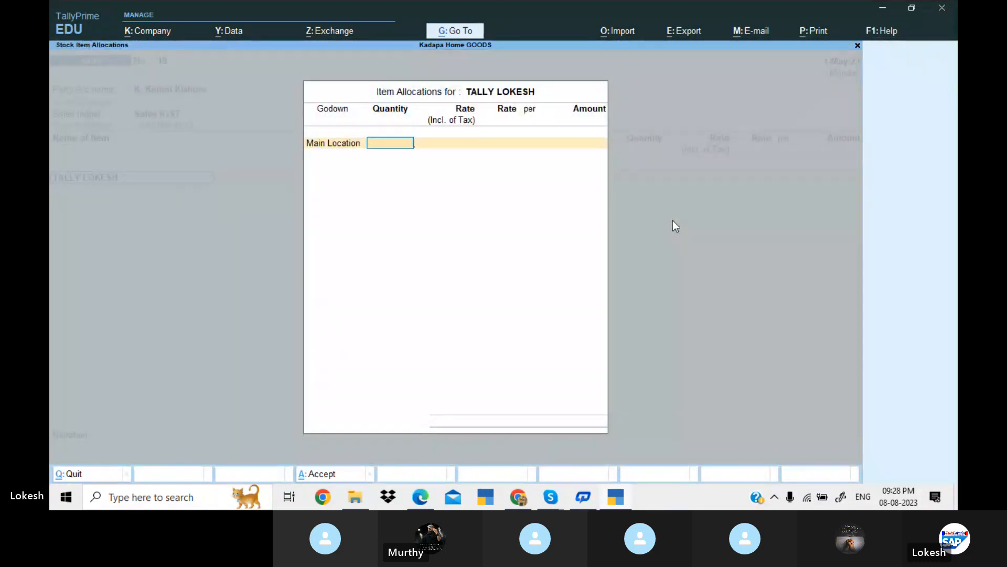
{"action": "type", "text": "1"}
{"action": "key", "text": "Return"}
{"action": "key", "text": "Return"}
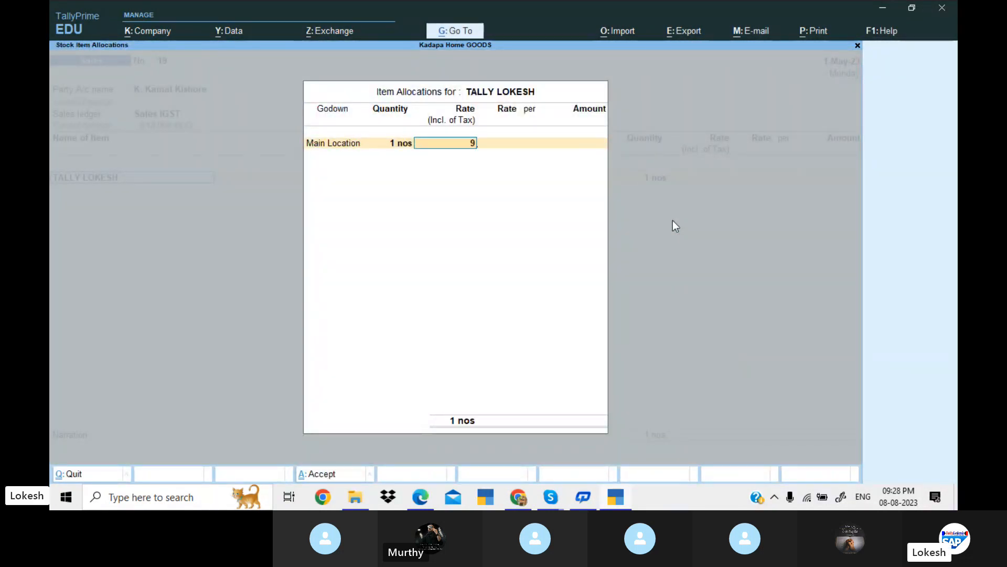
{"action": "key", "text": "Return"}
{"action": "key", "text": "Return"}
{"action": "key", "text": "Return"}
{"action": "key", "text": "Return"}
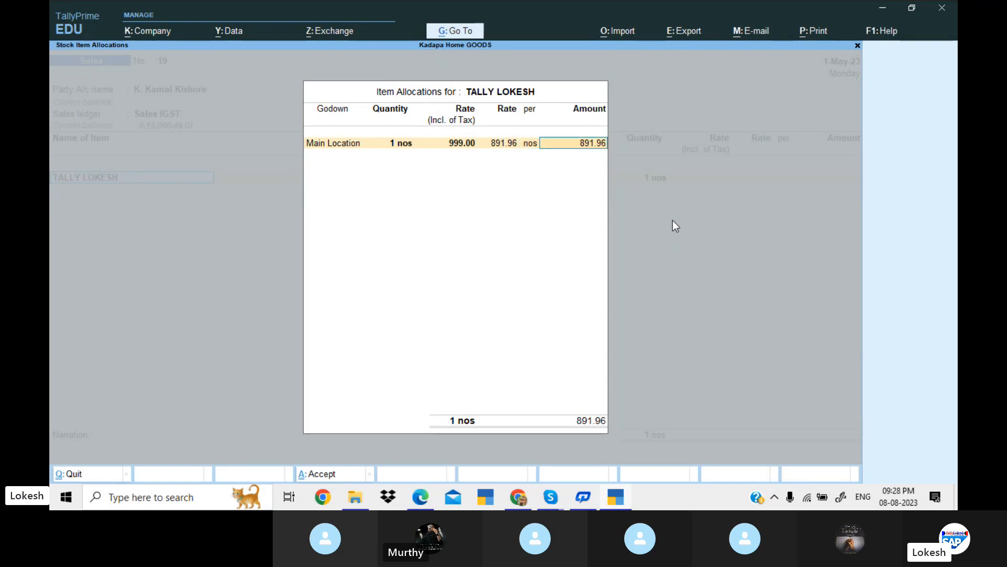
{"action": "key", "text": "Return"}
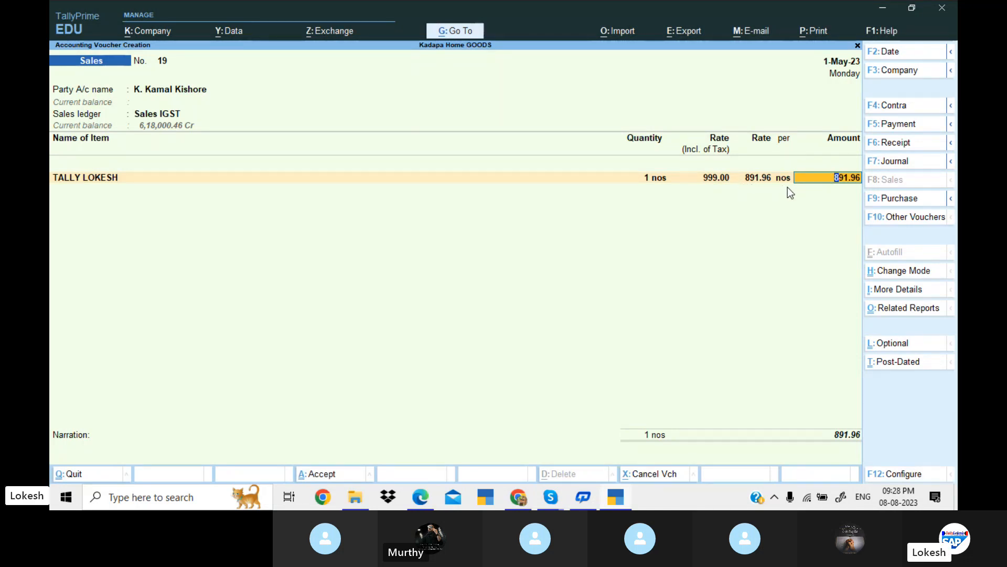
Accept the item line and add the IGST ledger below it to charge the tax.
{"action": "key", "text": "Return"}
{"action": "key", "text": "Return"}
{"action": "type", "text": "igst"}
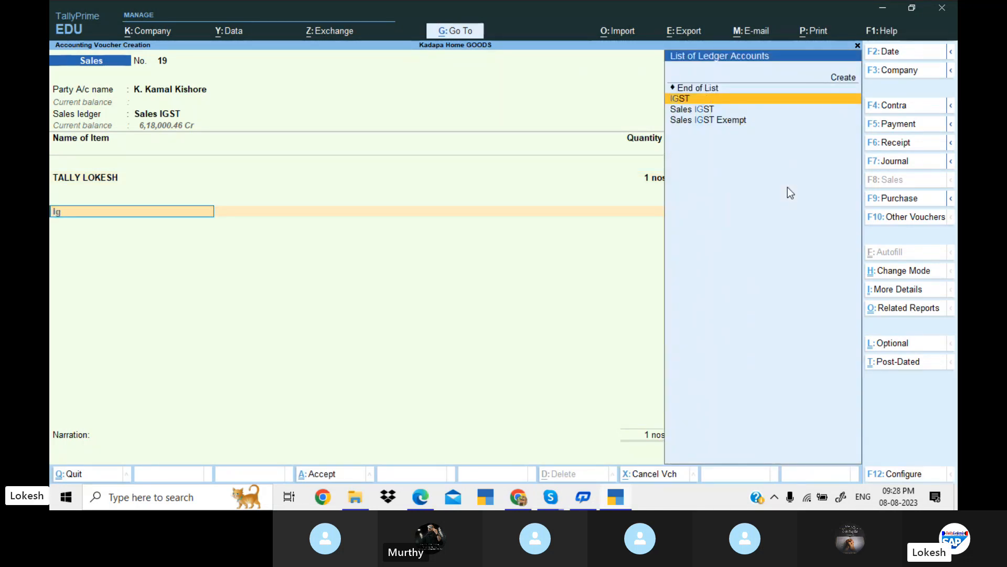
{"action": "key", "text": "Return"}
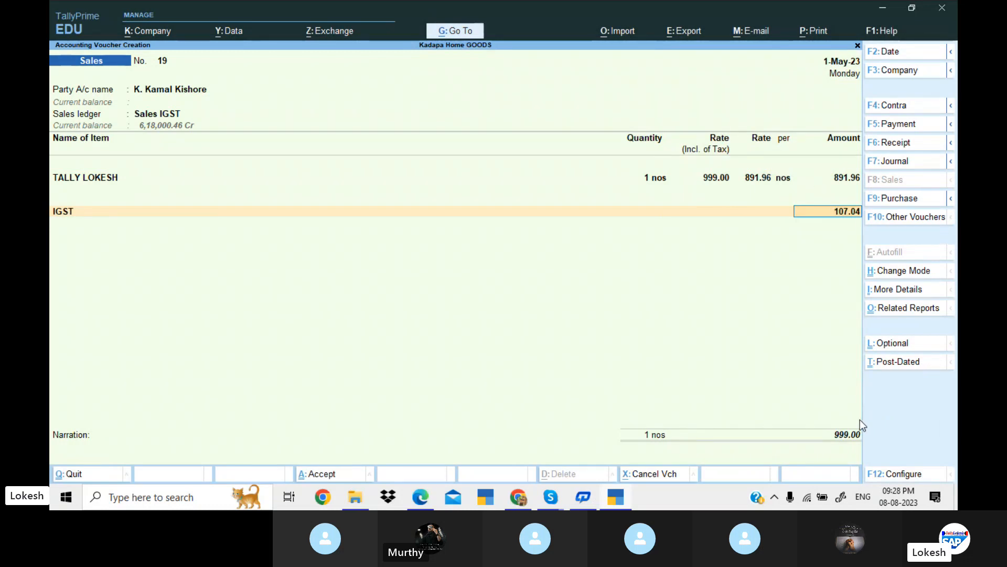
Check the date on the invoice and set the voucher date to 2-May-23.
{"action": "key", "text": "alt+Tab"}
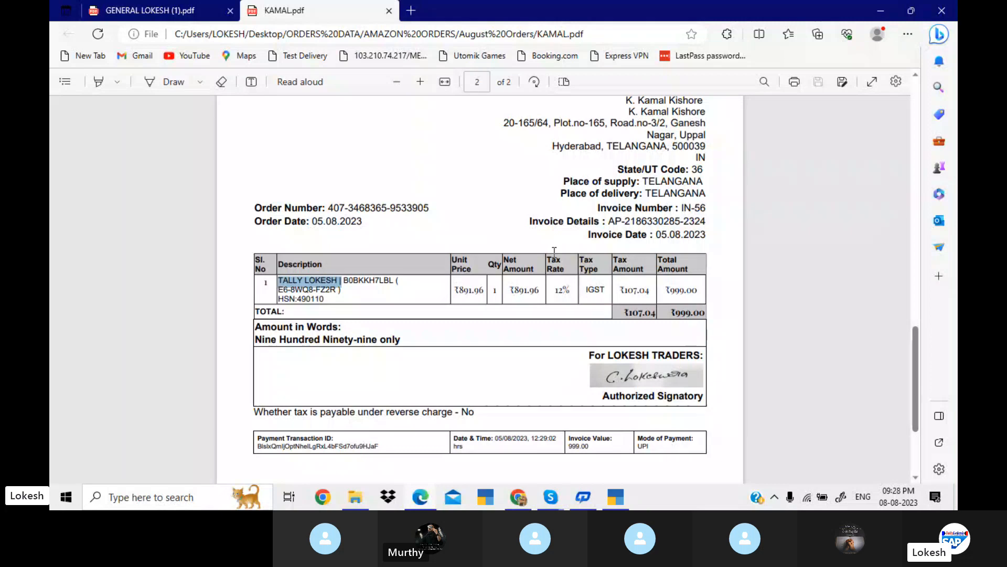
{"action": "key", "text": "alt+Tab"}
{"action": "left_click", "coordinate": [883, 61]}
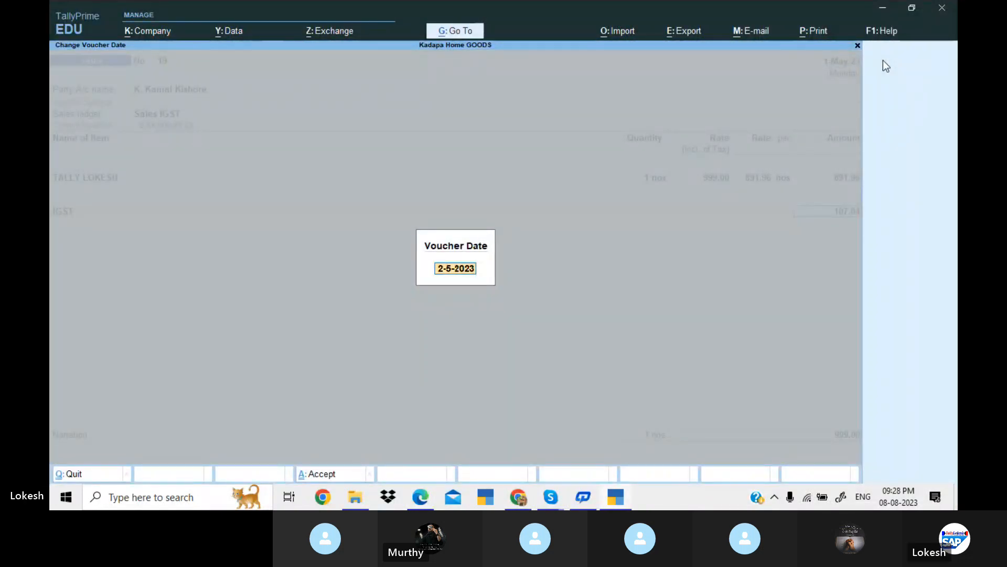
{"action": "type", "text": "05-"}
{"action": "key", "text": "alt+Tab"}
{"action": "key", "text": "alt+Tab"}
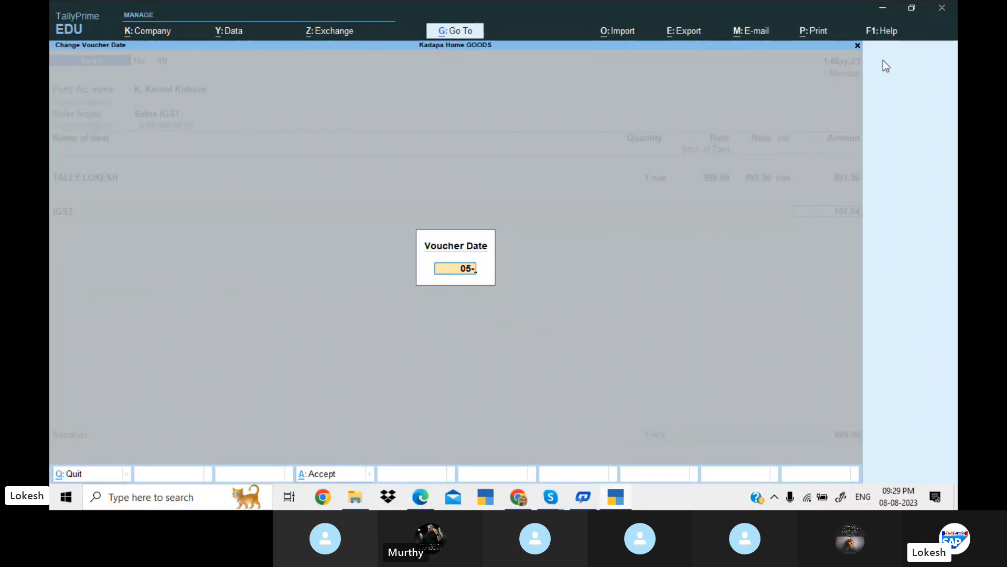
{"action": "type", "text": "-8"}
{"action": "key", "text": "BackSpace"}
{"action": "key", "text": "BackSpace"}
{"action": "type", "text": "8"}
{"action": "key", "text": "BackSpace"}
{"action": "key", "text": "BackSpace"}
{"action": "key", "text": "BackSpace"}
{"action": "key", "text": "BackSpace"}
{"action": "type", "text": "02-5"}
{"action": "key", "text": "Return"}
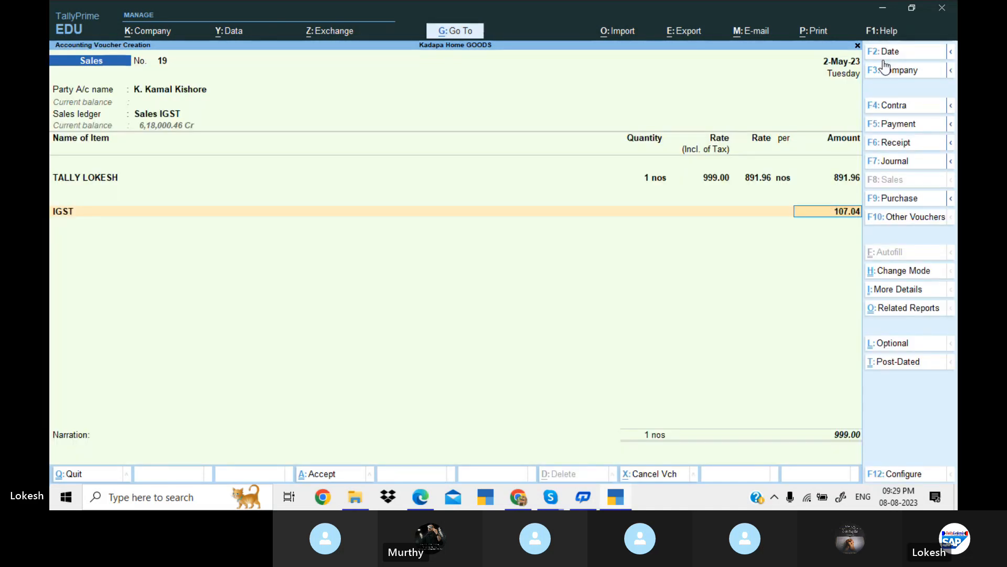
Accept the tax line, leave the narration empty and save the sales voucher.
{"action": "key", "text": "Return"}
{"action": "key", "text": "Return"}
{"action": "key", "text": "Return"}
{"action": "key", "text": "Return"}
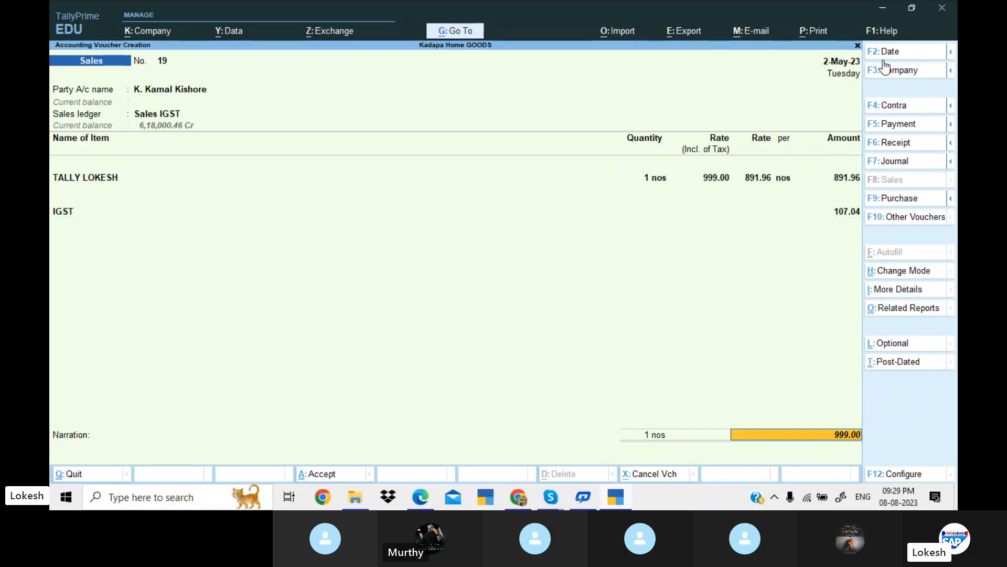
{"action": "key", "text": "Return"}
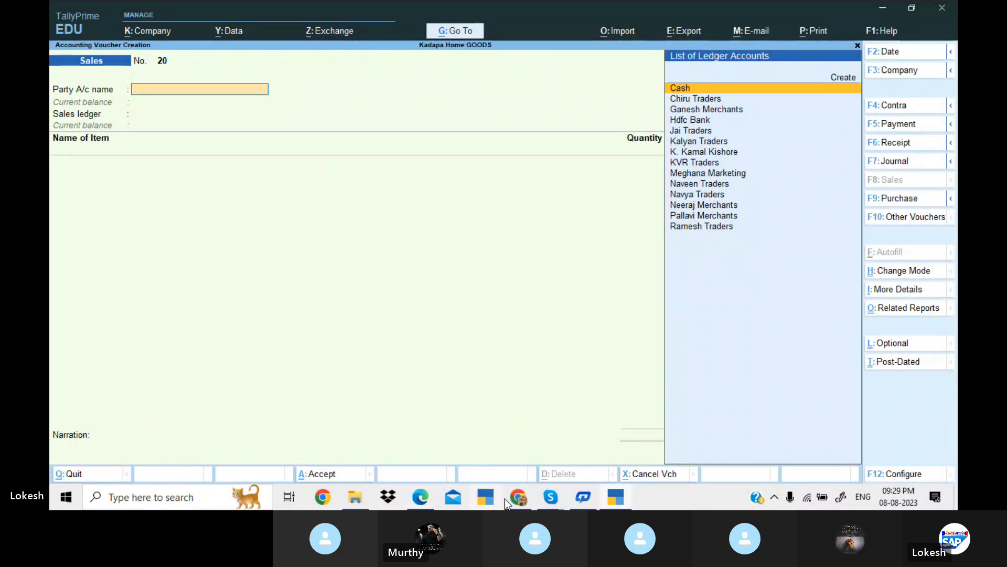
Review the order's PDF from the tax invoice back to the shipping label, and switch to the Skype call window.
{"action": "left_click", "coordinate": [421, 497]}
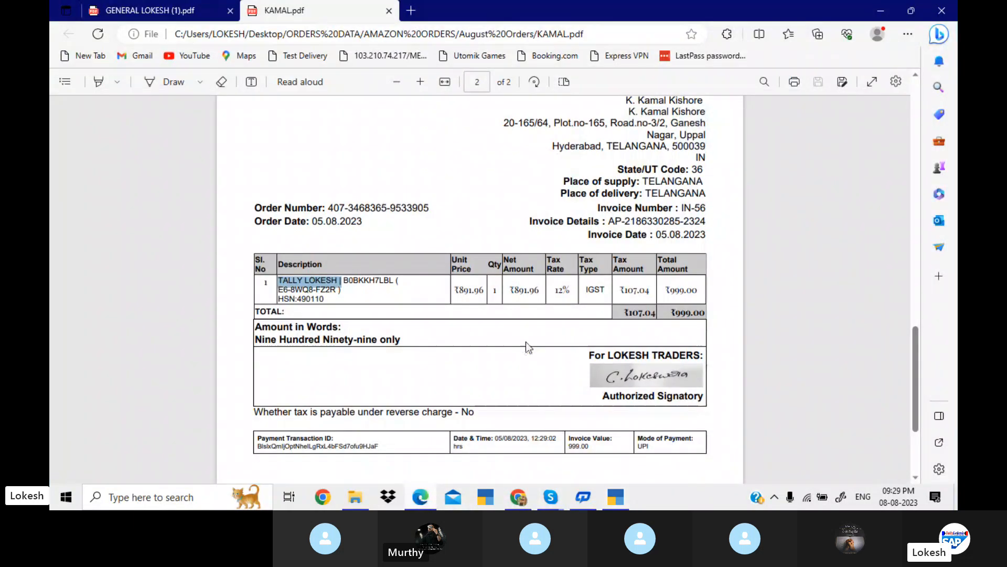
{"action": "scroll", "coordinate": [525, 342], "scroll_direction": "down", "scroll_amount": 3}
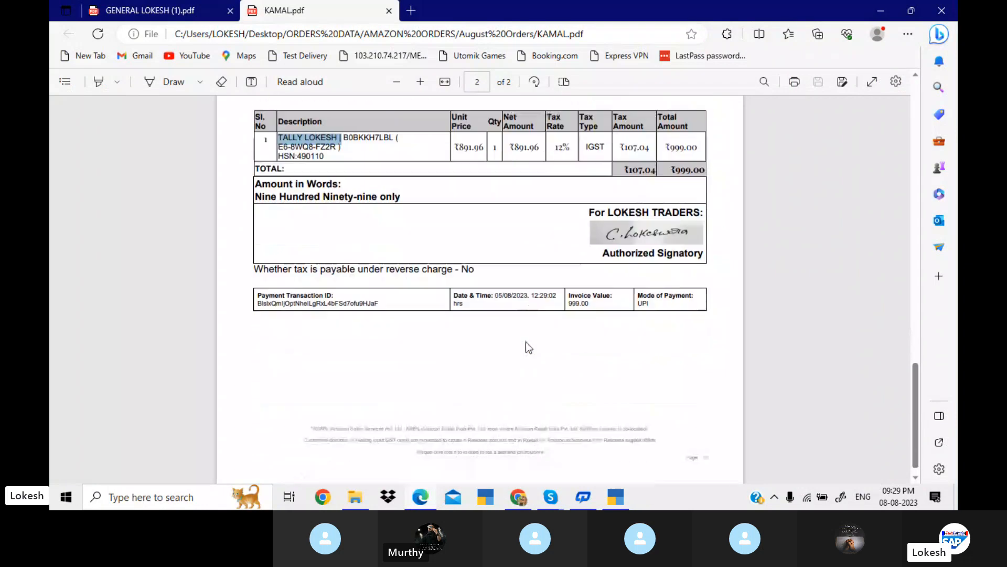
{"action": "scroll", "coordinate": [525, 343], "scroll_direction": "up", "scroll_amount": 2}
{"action": "scroll", "coordinate": [526, 343], "scroll_direction": "up", "scroll_amount": 6}
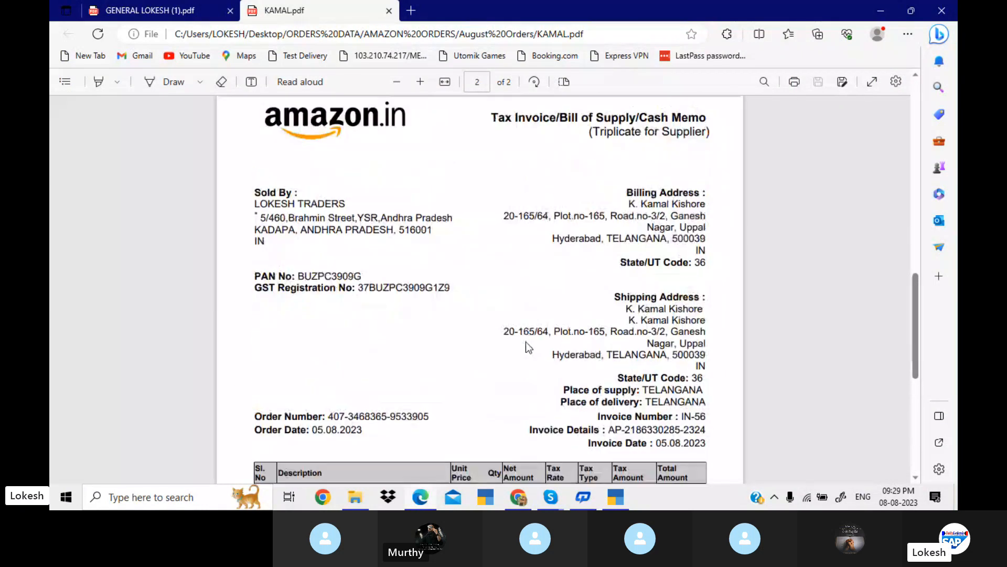
{"action": "scroll", "coordinate": [525, 342], "scroll_direction": "up", "scroll_amount": 10}
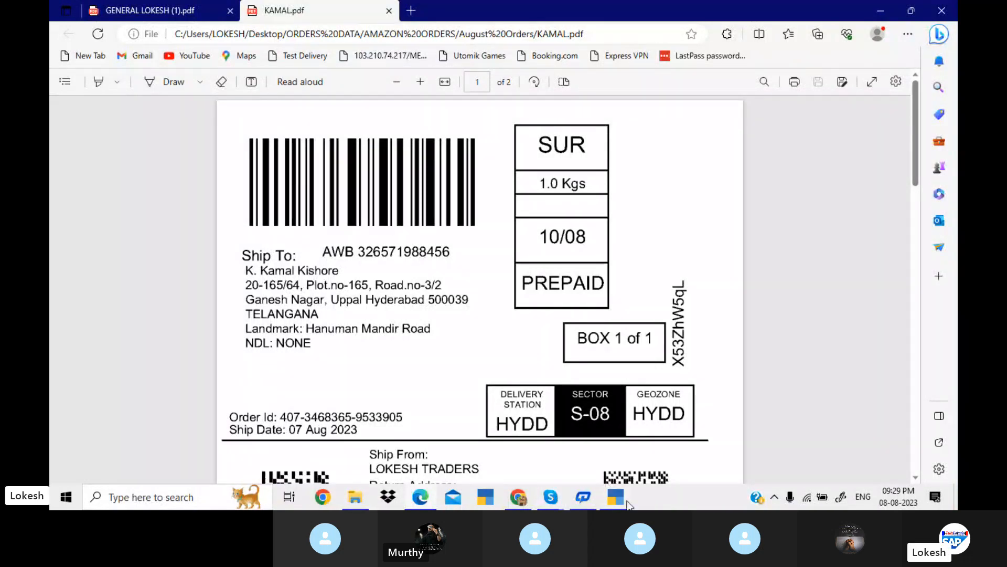
{"action": "left_click", "coordinate": [550, 497]}
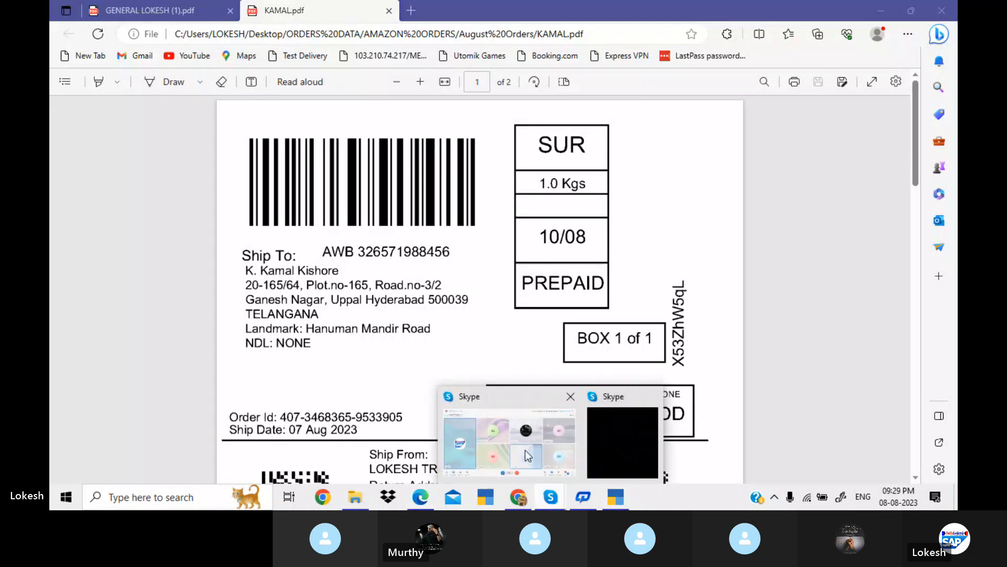
{"action": "left_click", "coordinate": [524, 450]}
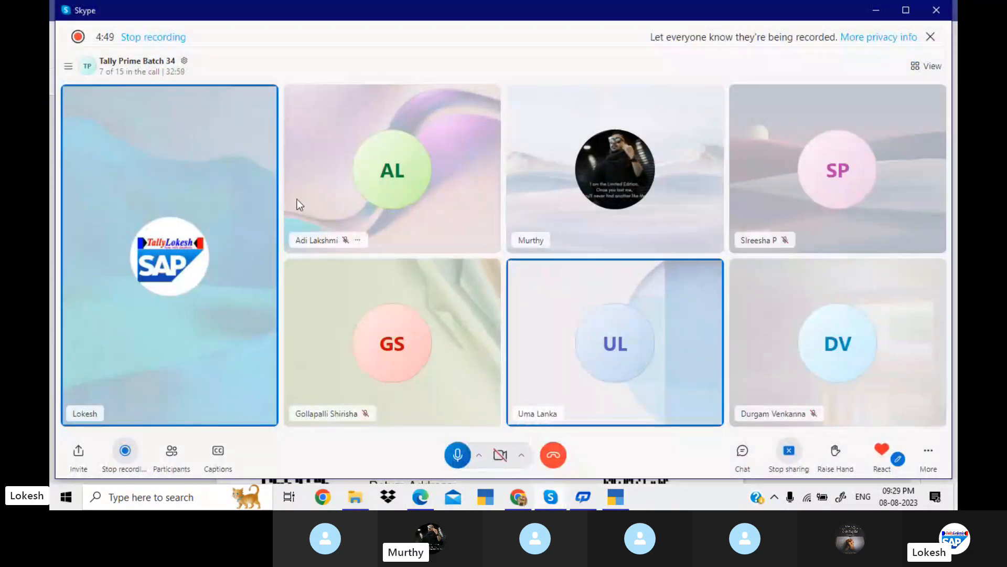